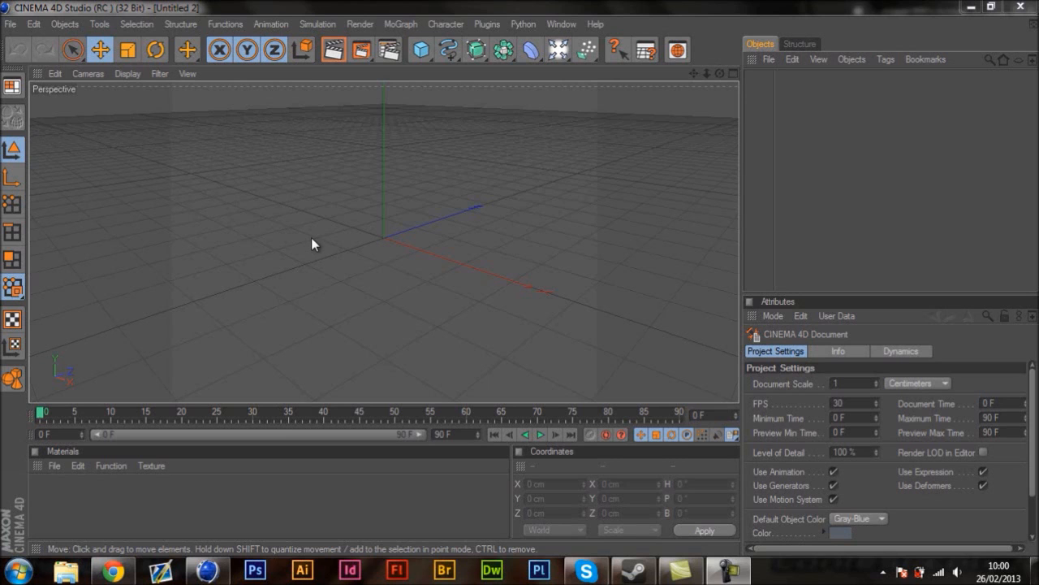
Step: Open the Lightroom scene file from the Cinema 4D Stuff folder
left_click(11, 24)
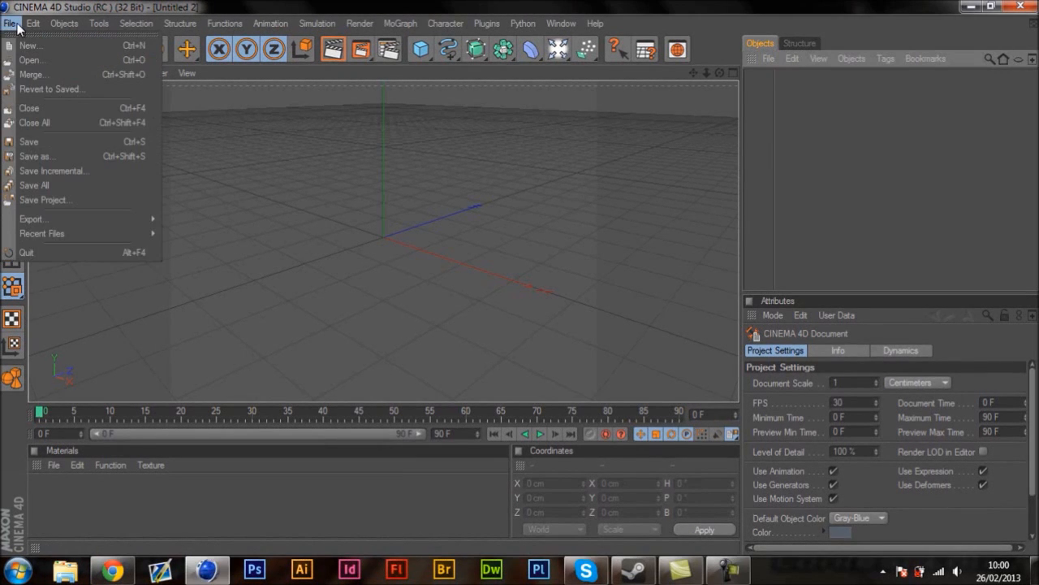
left_click(20, 61)
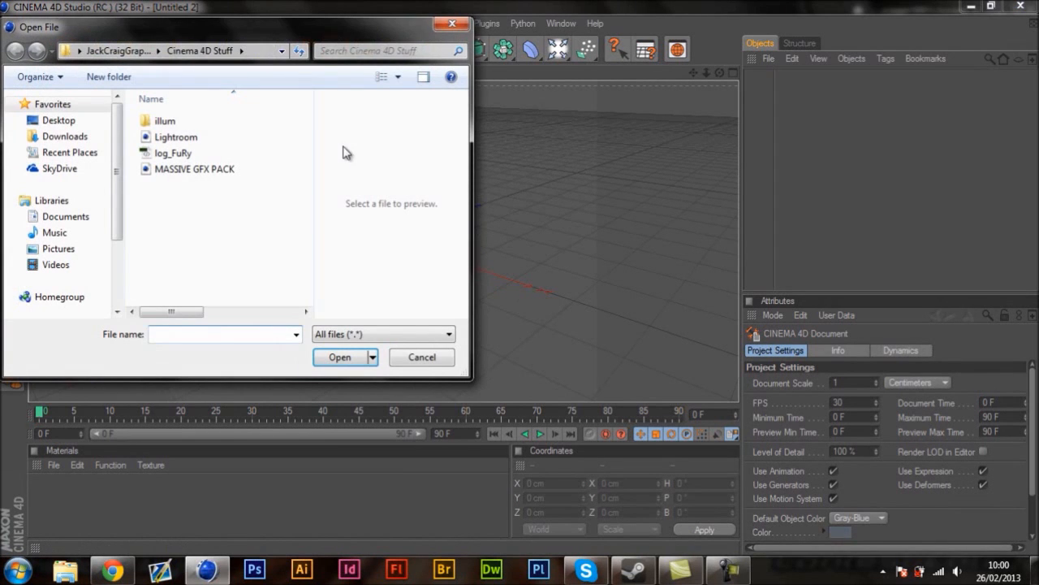
left_click(206, 138)
left_click(340, 357)
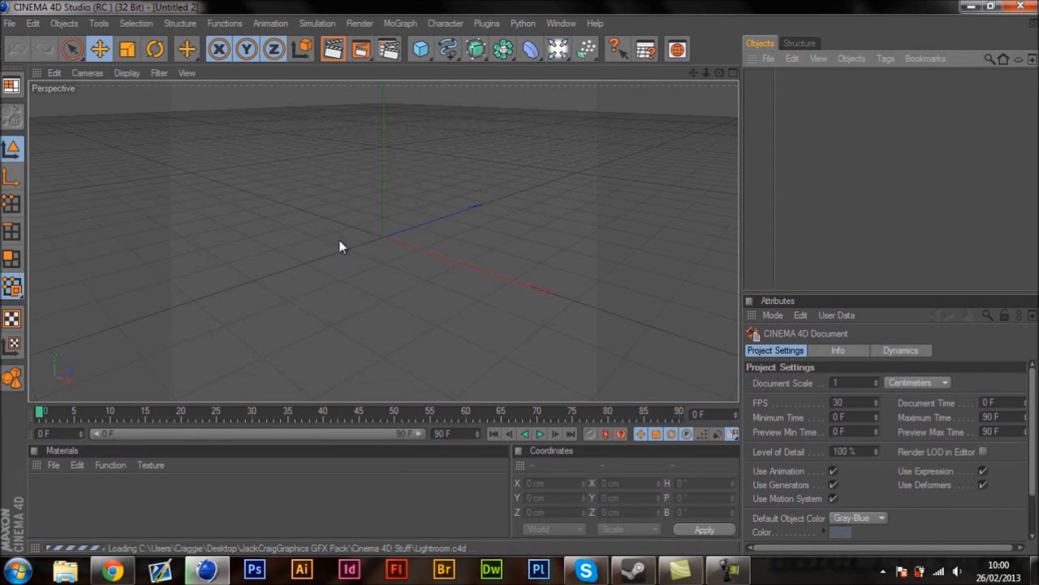
left_click(613, 341)
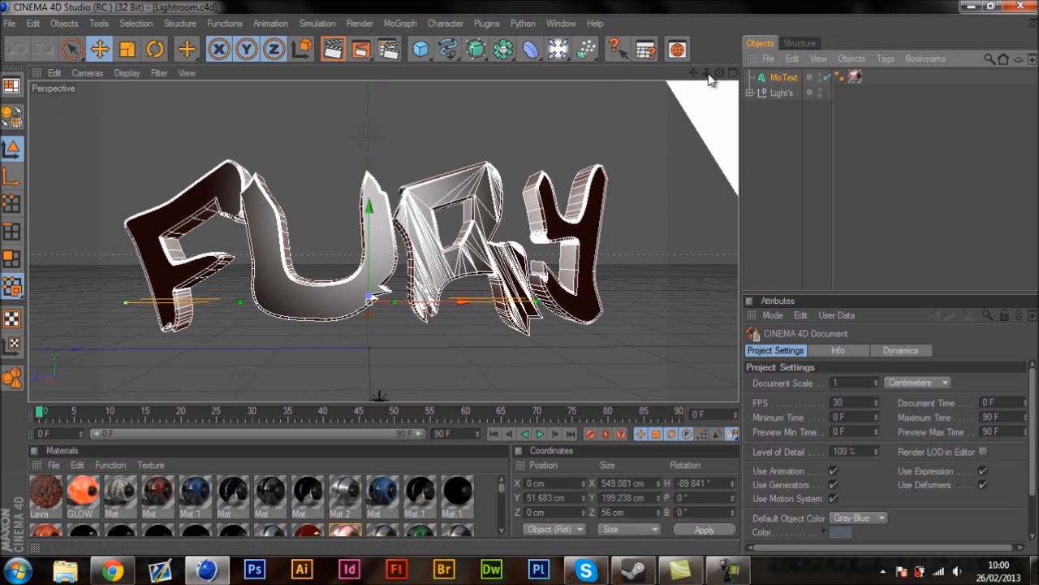
Step: Delete the existing FuRy text object and add a new MoText object to the scene
mouse_move(482, 295)
left_mouse_down("alt")
mouse_move(609, 274)
mouse_move(520, 283)
left_mouse_up("alt")
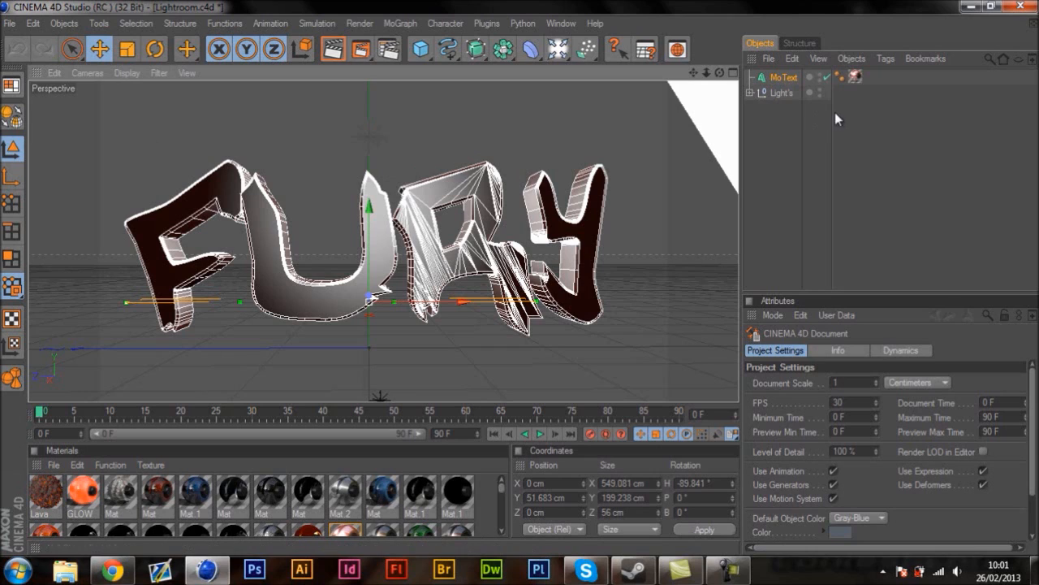
left_click(781, 82)
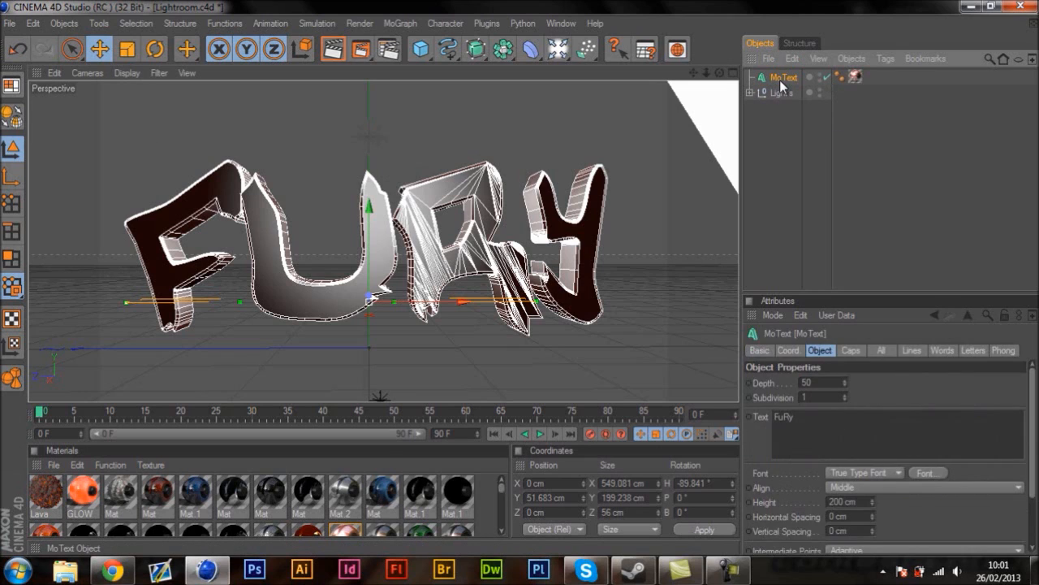
key("Delete")
left_click(400, 25)
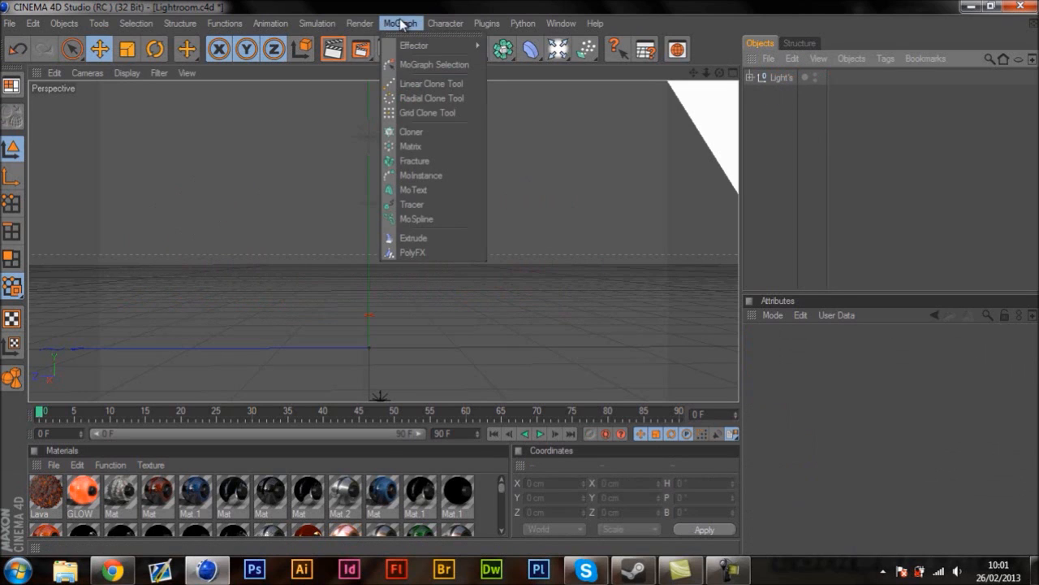
left_click(434, 189)
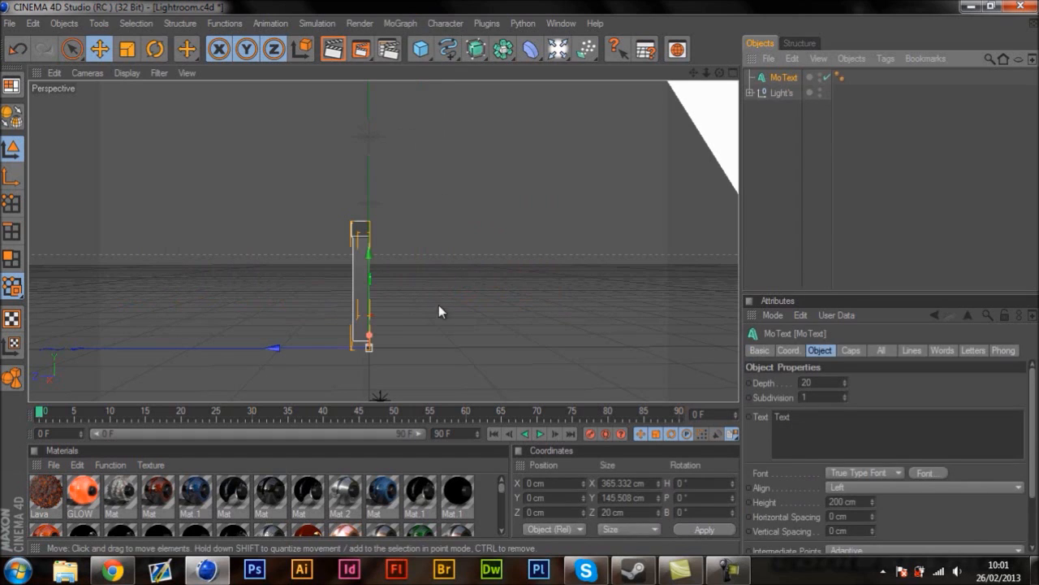
Step: Replace the default wording of the new MoText object with "Tutorial"
left_click_drag(840, 417, 647, 408)
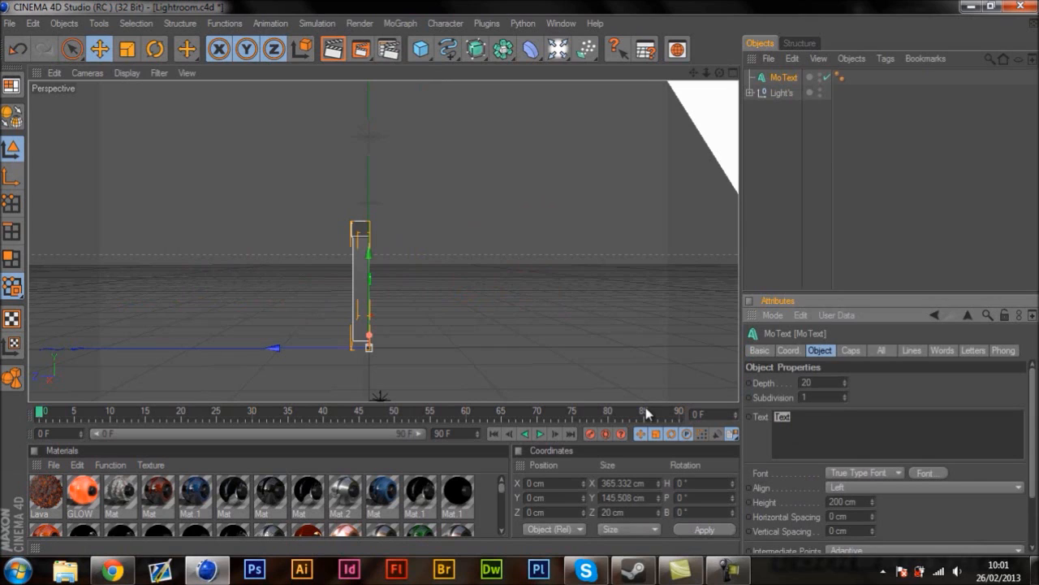
type("Tutirial")
key("BackSpace")
type("l")
left_click(906, 401)
Step: Set the MoText object's depth to 50 and its alignment to Middle
left_click(816, 382)
type("50")
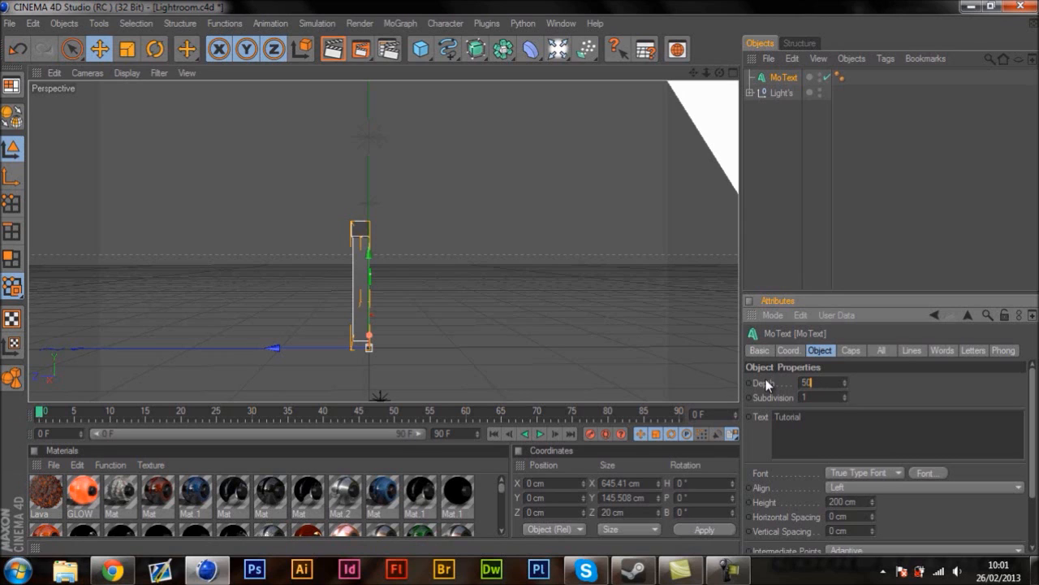
key("Return")
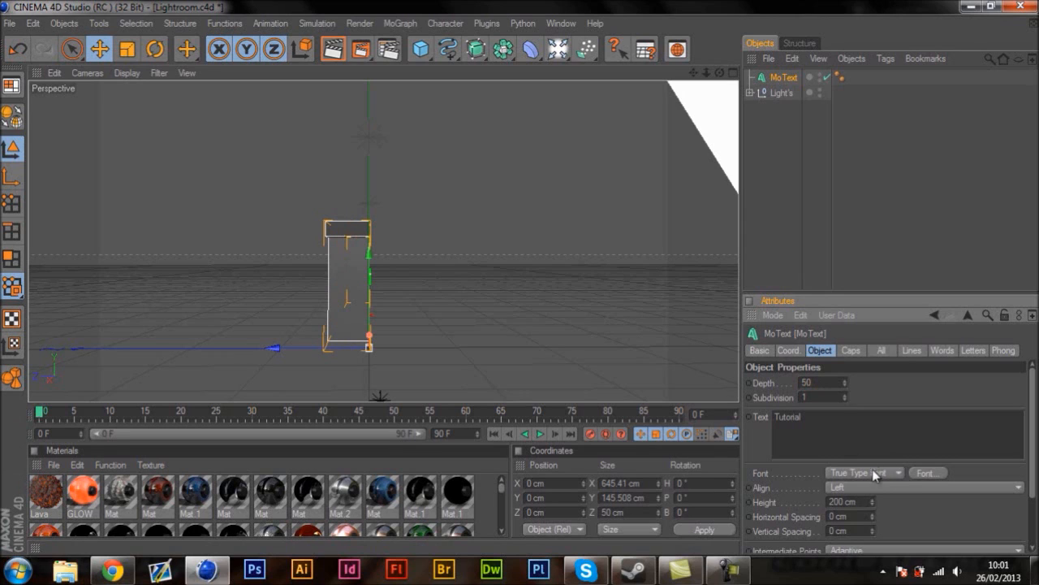
left_click(917, 487)
left_click(917, 515)
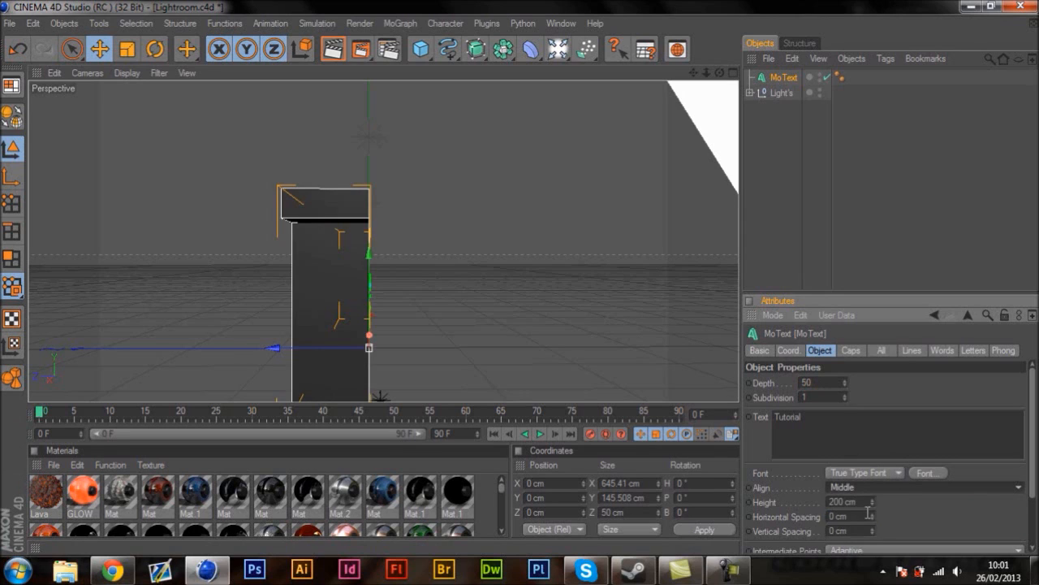
Step: Change the MoText font to DeadSpaceTitleFont in Regular style
left_click(925, 474)
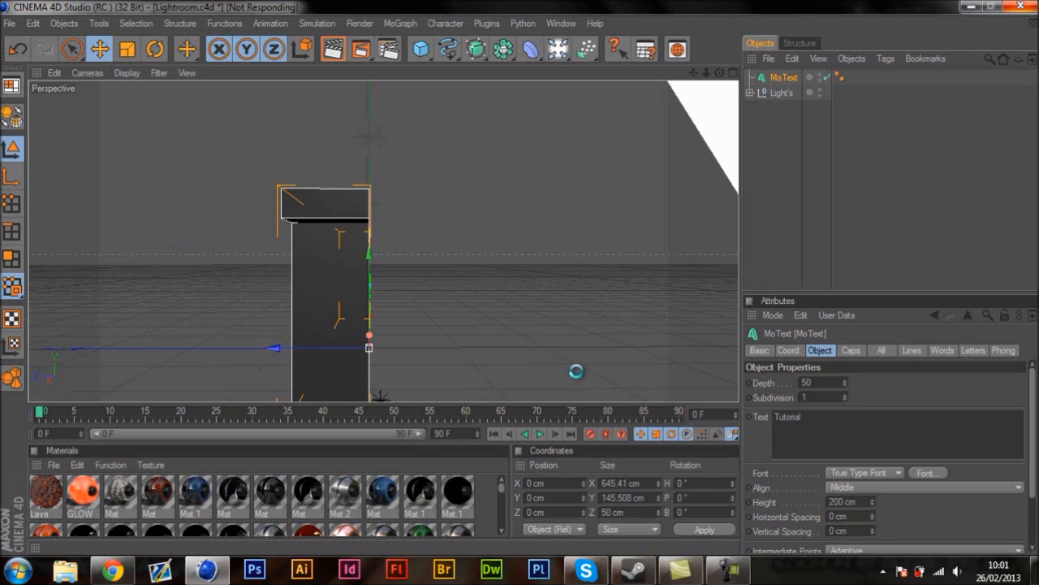
left_click(719, 574)
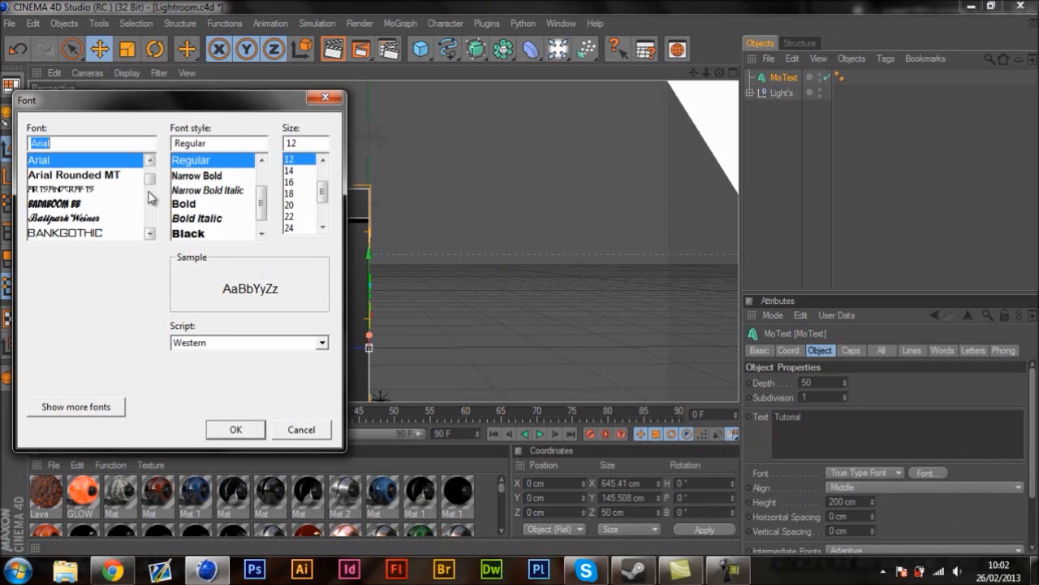
left_click(150, 234)
left_click(149, 234)
left_click(149, 234)
left_click(149, 234)
left_click(149, 234)
left_click(149, 236)
left_click(150, 235)
left_click(150, 236)
left_click_drag(149, 179, 150, 203)
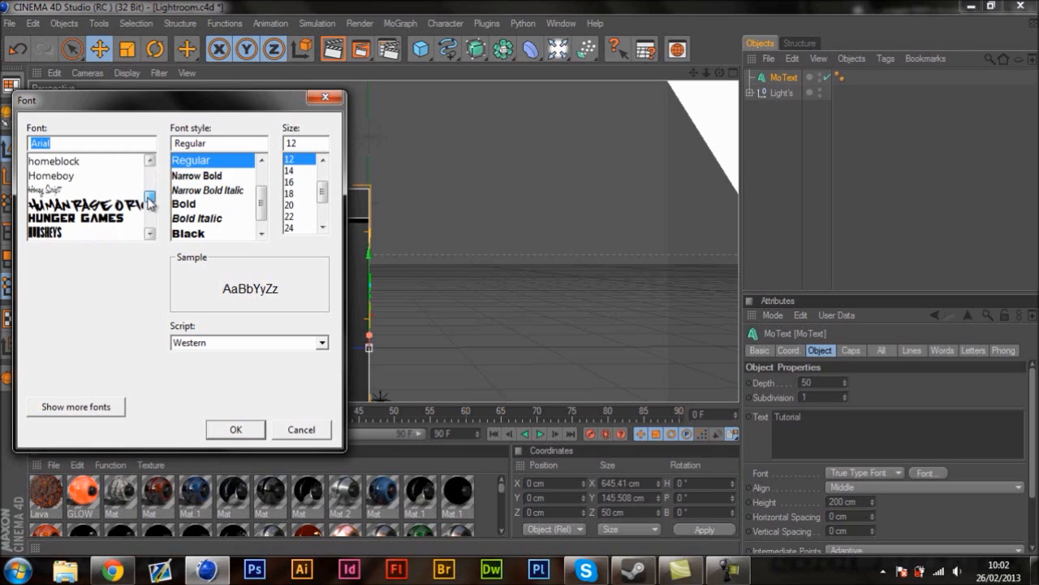
left_click(81, 233)
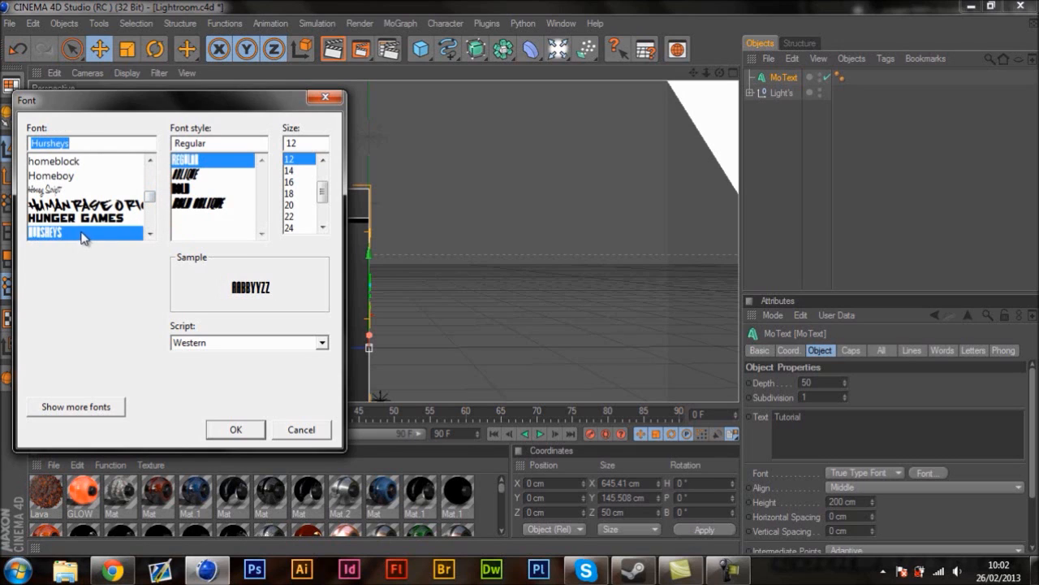
left_click(81, 218)
mouse_move(150, 197)
left_mouse_down()
mouse_move(150, 208)
mouse_move(148, 191)
left_mouse_up()
left_click(91, 191)
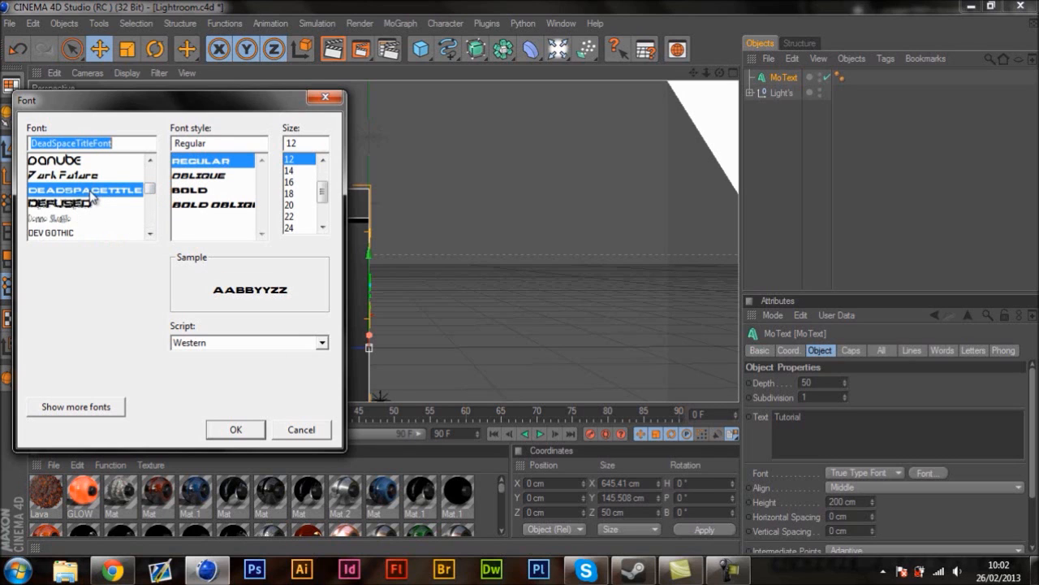
left_click(234, 429)
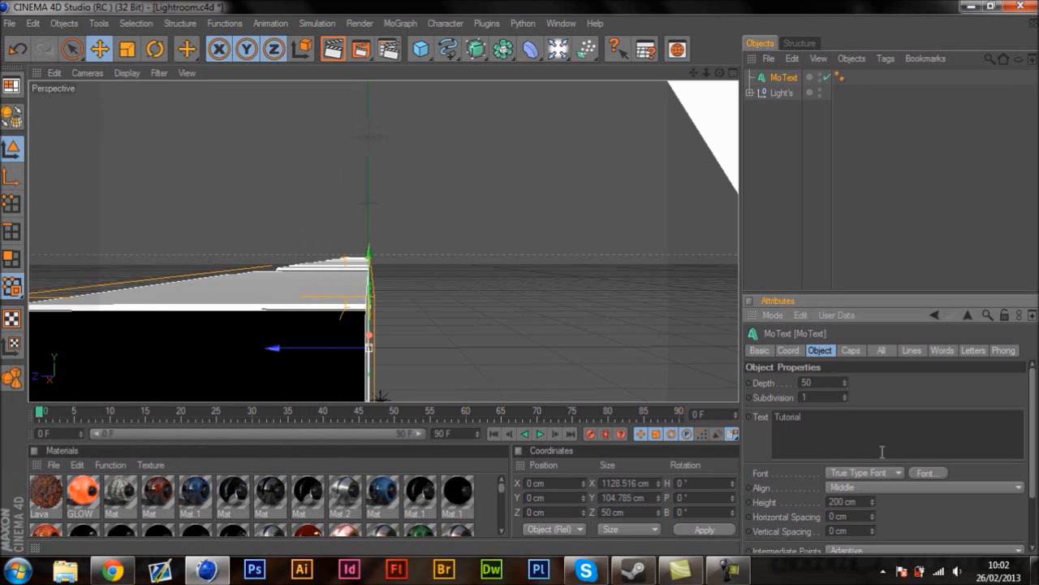
Step: Rotate the text about its vertical axis to a heading of about -90° so it faces the camera
left_click(154, 48)
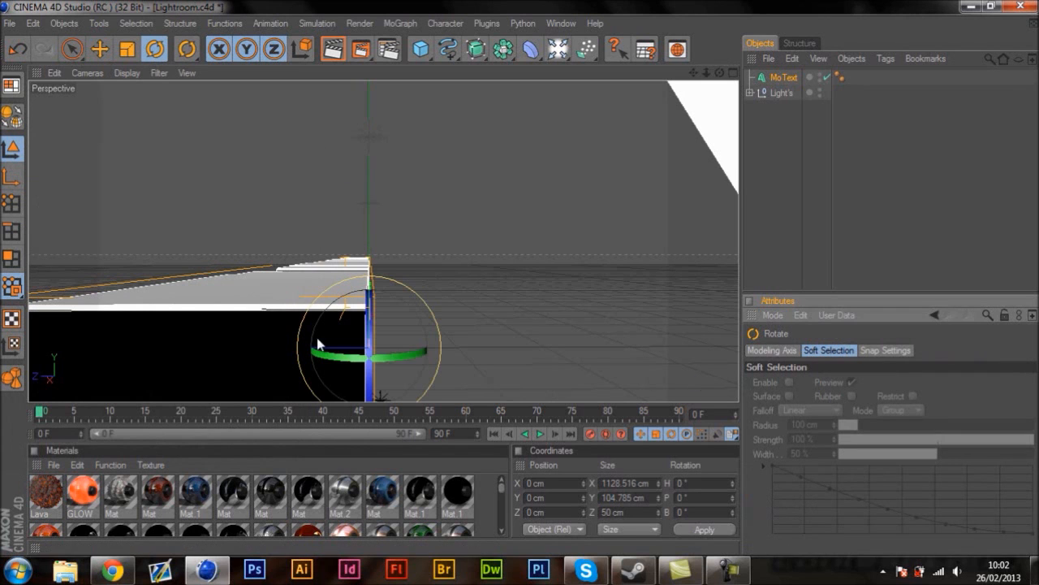
left_click_drag(397, 360, 273, 359)
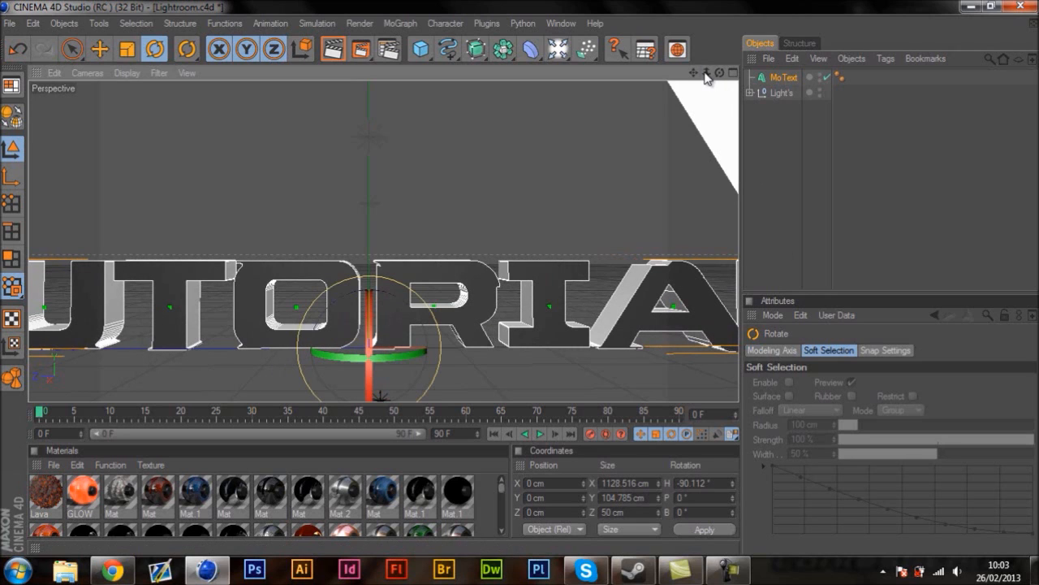
left_click_drag(705, 77, 520, 284)
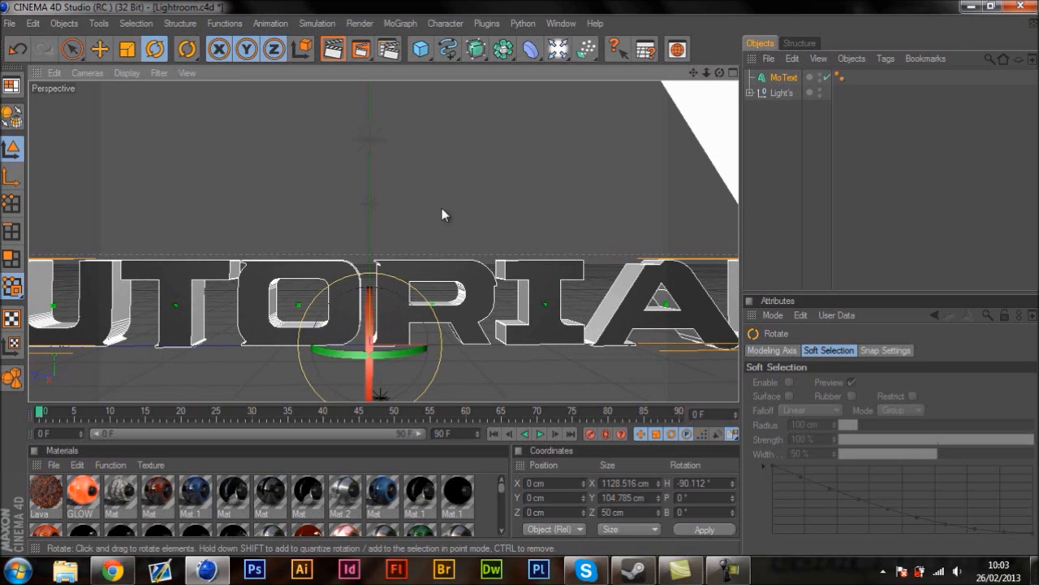
Step: Move the text back from the camera along its depth axis to an X position of about 343 cm
left_click(100, 50)
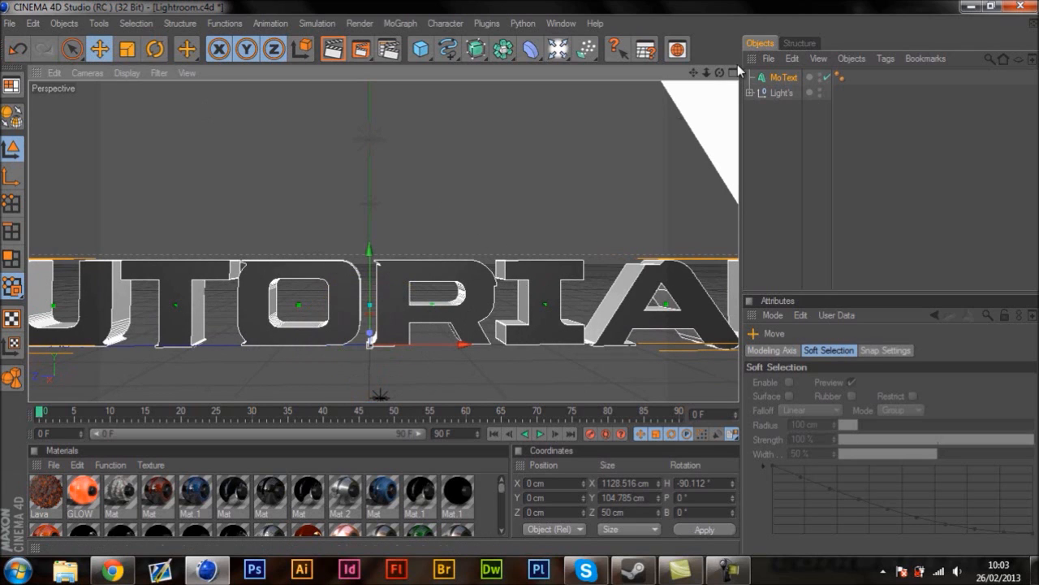
left_click_drag(720, 73, 517, 284)
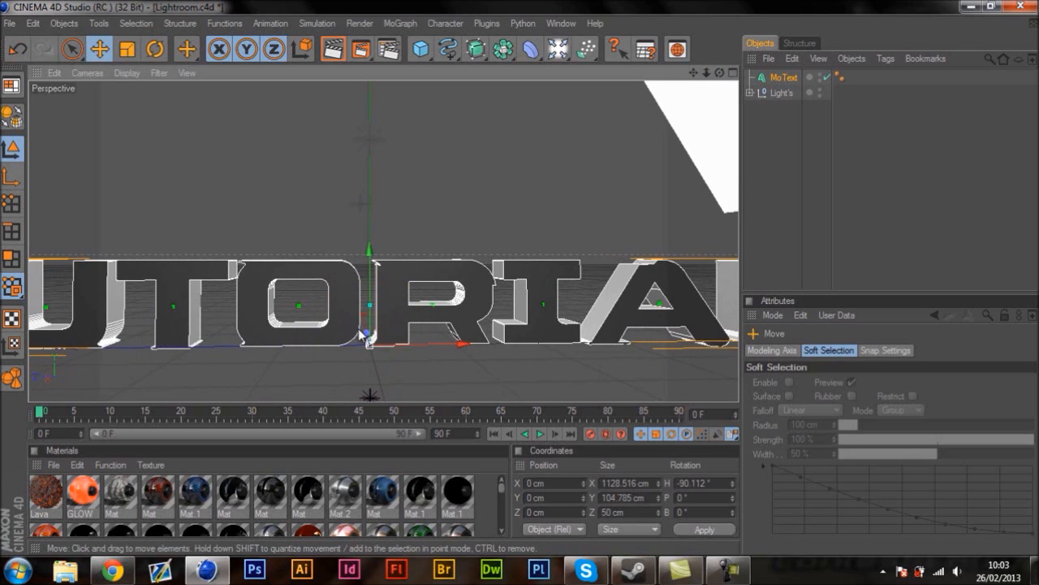
left_click_drag(366, 339, 359, 340)
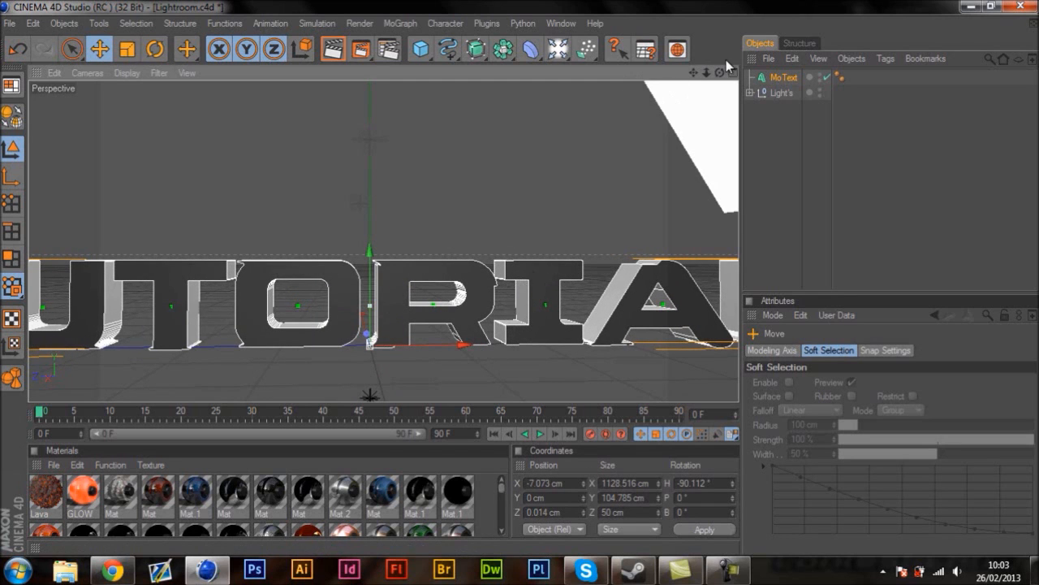
left_click_drag(722, 72, 737, 74)
left_click_drag(358, 338, 519, 281)
Step: Move the text farther back along its depth axis to an X position of about 649 cm
left_click_drag(721, 74, 522, 283)
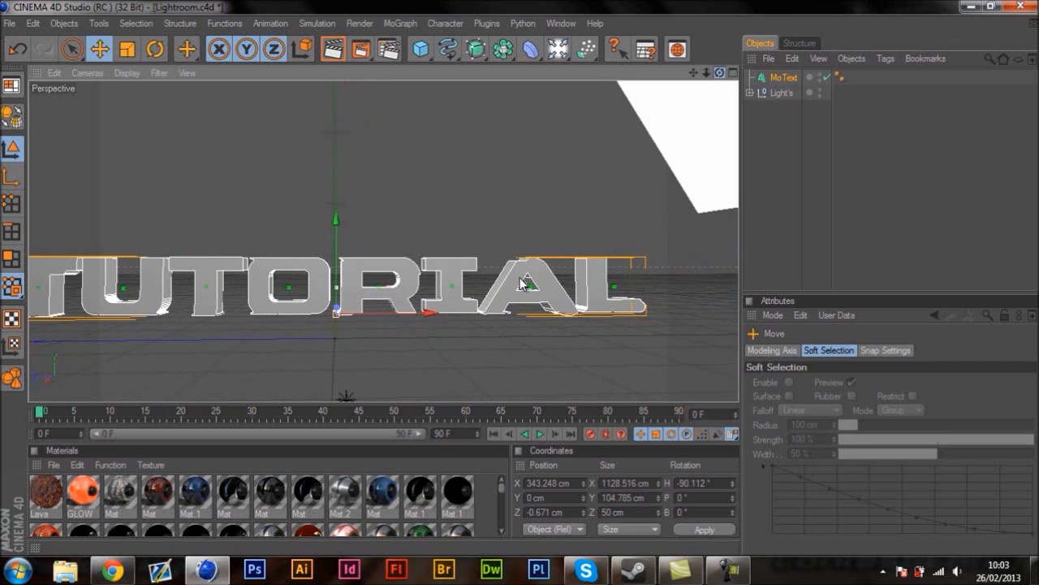
left_click_drag(693, 72, 714, 71)
left_click_drag(521, 284, 522, 284)
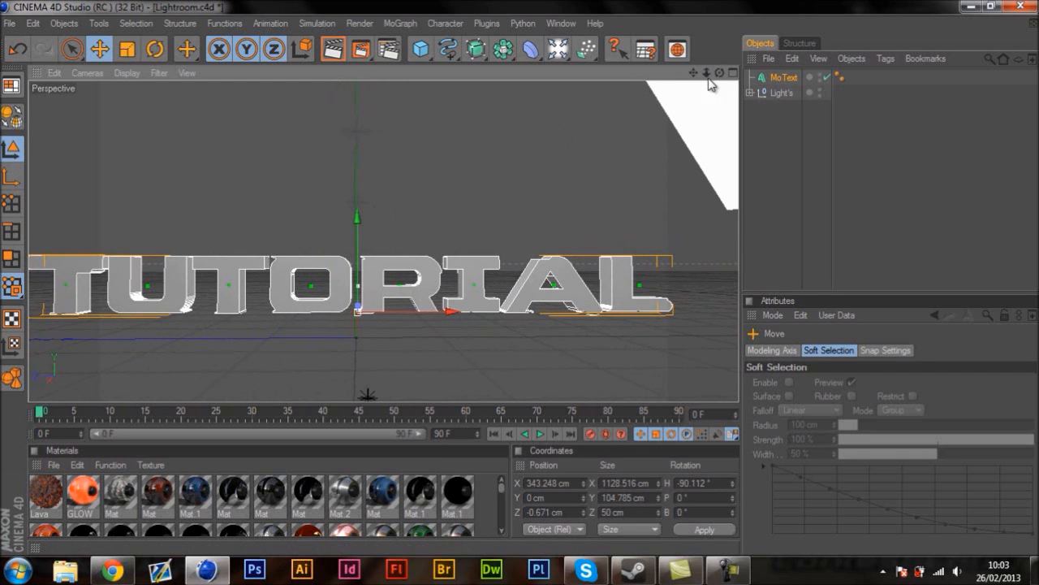
left_click_drag(719, 72, 515, 284)
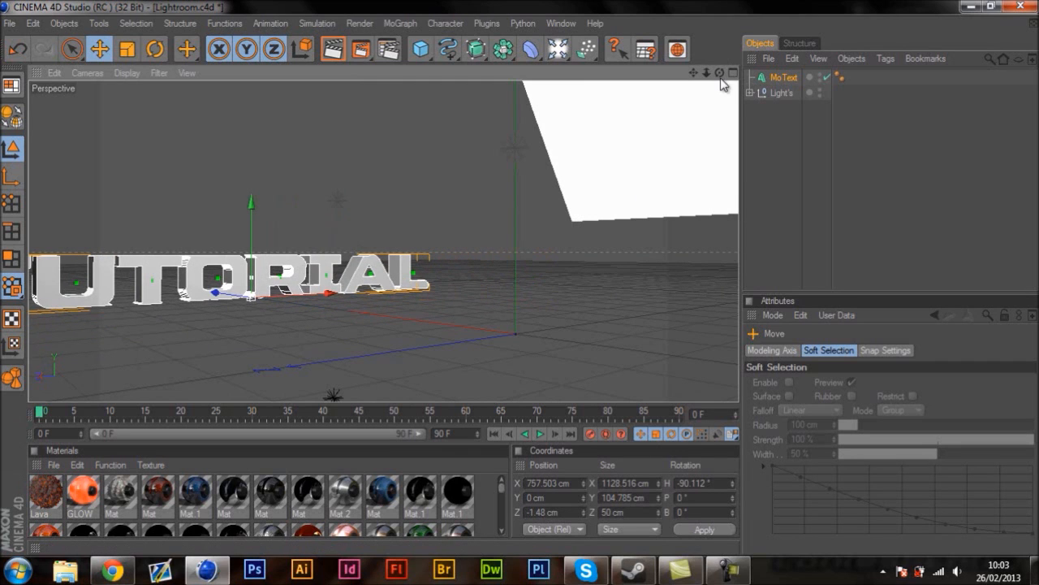
left_click_drag(197, 299, 213, 297)
Step: Shift the text sideways along its length to a Z position of about -72 cm
left_click_drag(719, 73, 520, 285)
left_click_drag(694, 73, 521, 278)
left_click_drag(718, 75, 520, 278)
left_click_drag(720, 74, 522, 282)
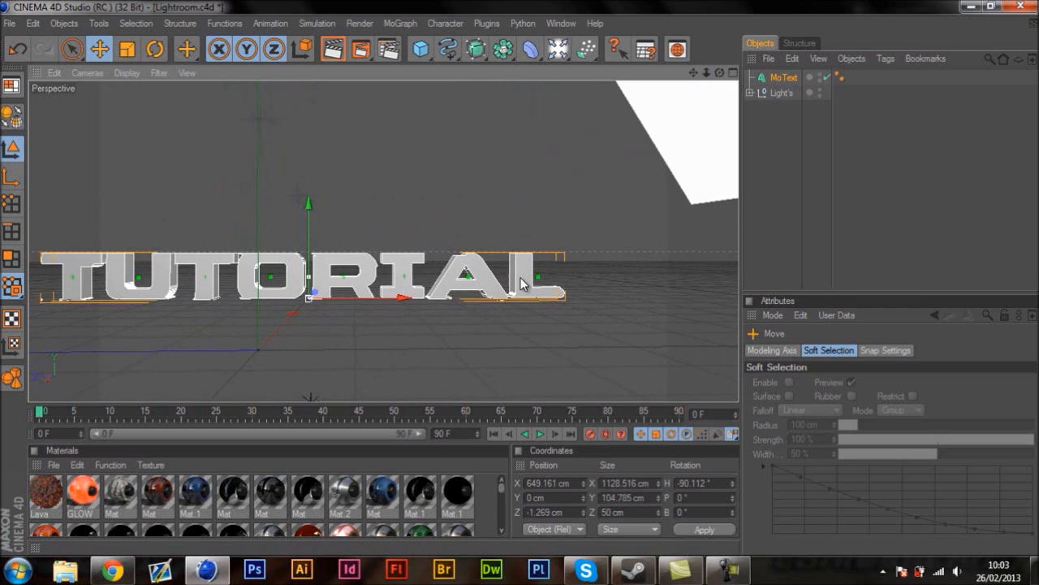
left_click_drag(694, 74, 523, 285)
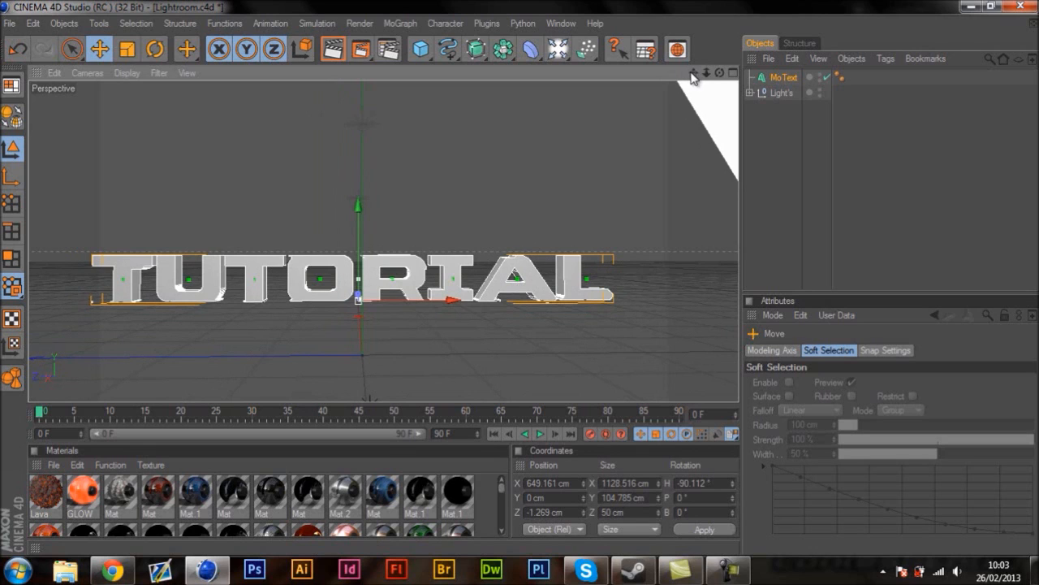
left_click_drag(716, 74, 523, 281)
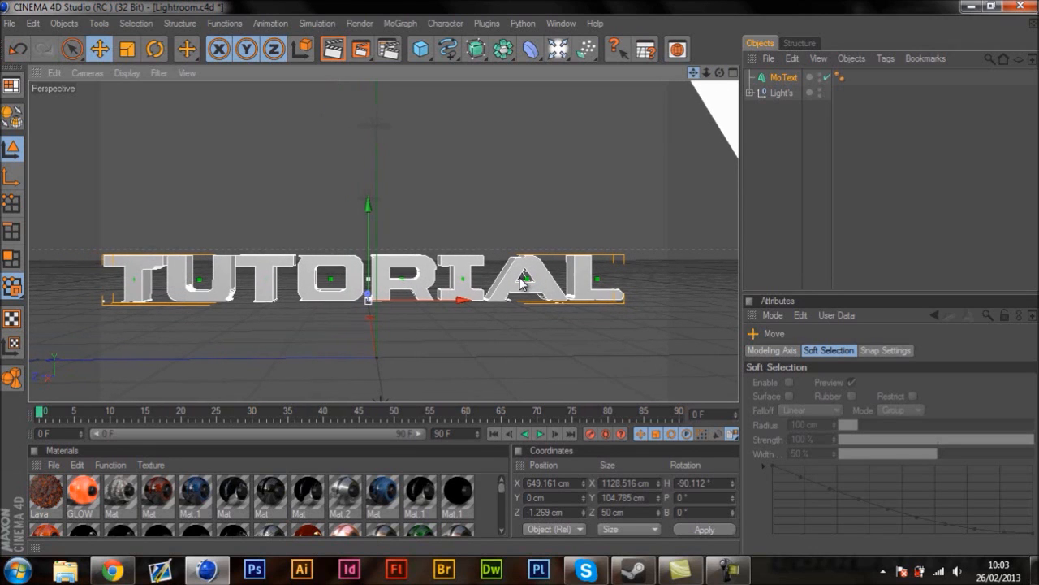
left_click_drag(469, 301, 535, 283)
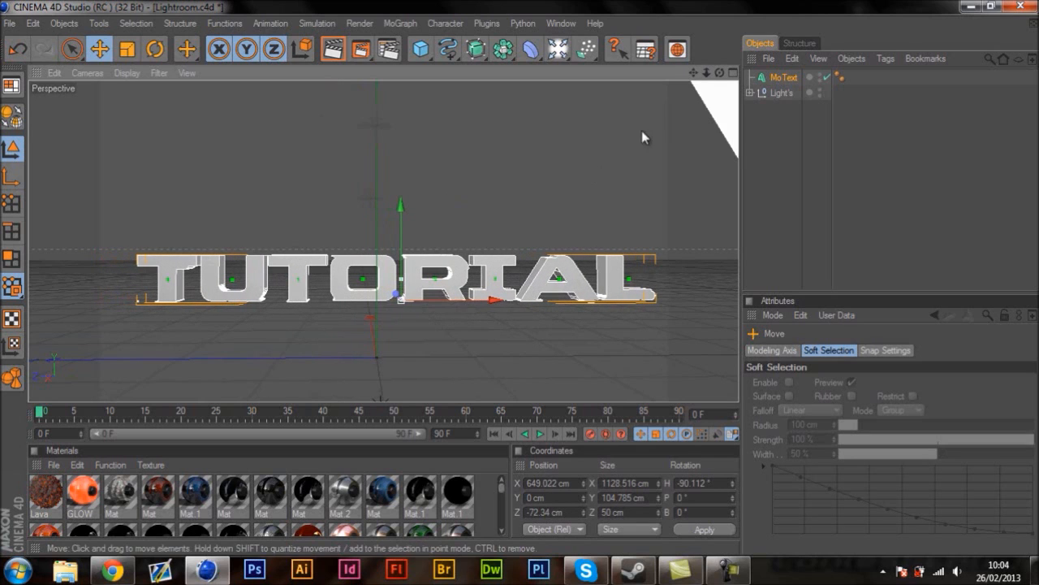
Step: Check the text's placement in the four-view layout, focusing on the top view, and return to the full perspective view
left_click_drag(694, 73, 522, 281)
left_click_drag(719, 76, 522, 281)
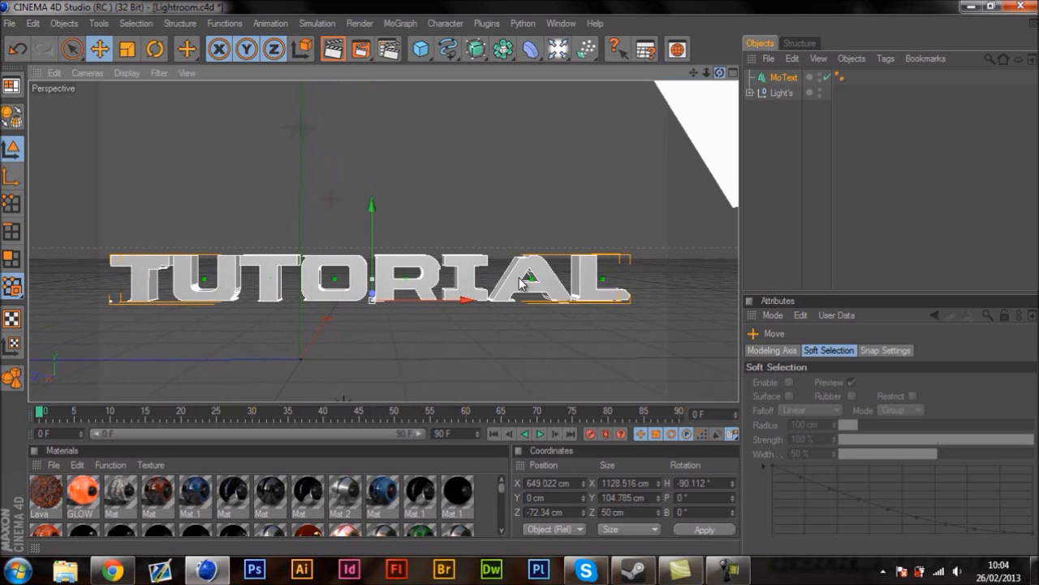
left_click(731, 74)
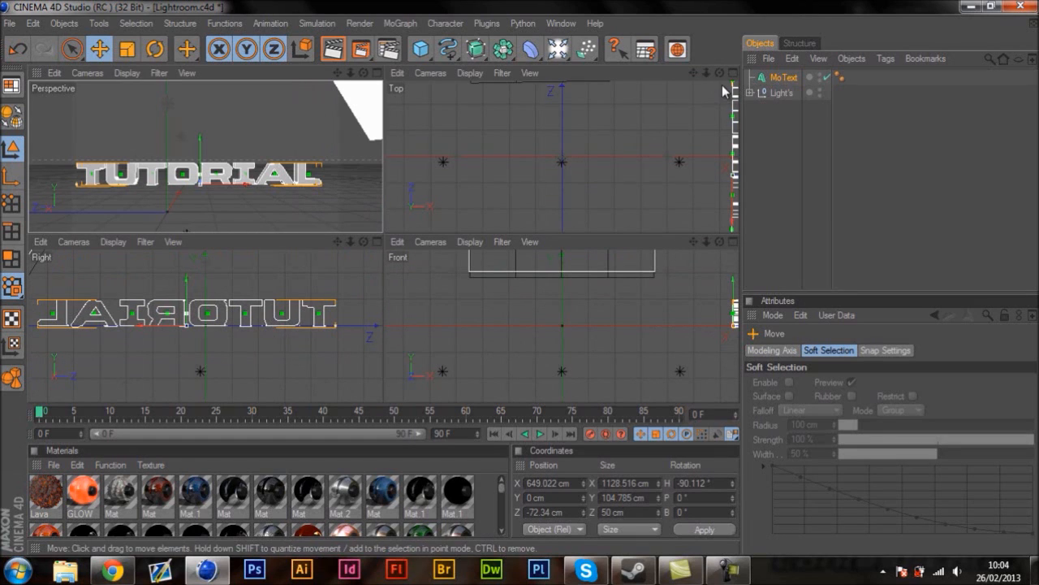
left_click_drag(692, 72, 520, 232)
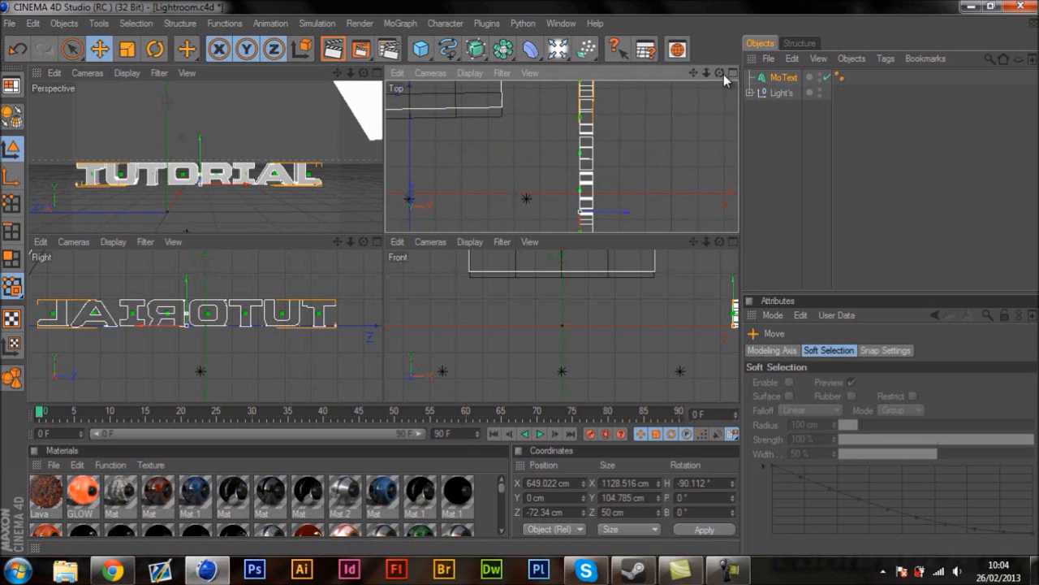
left_click(376, 72)
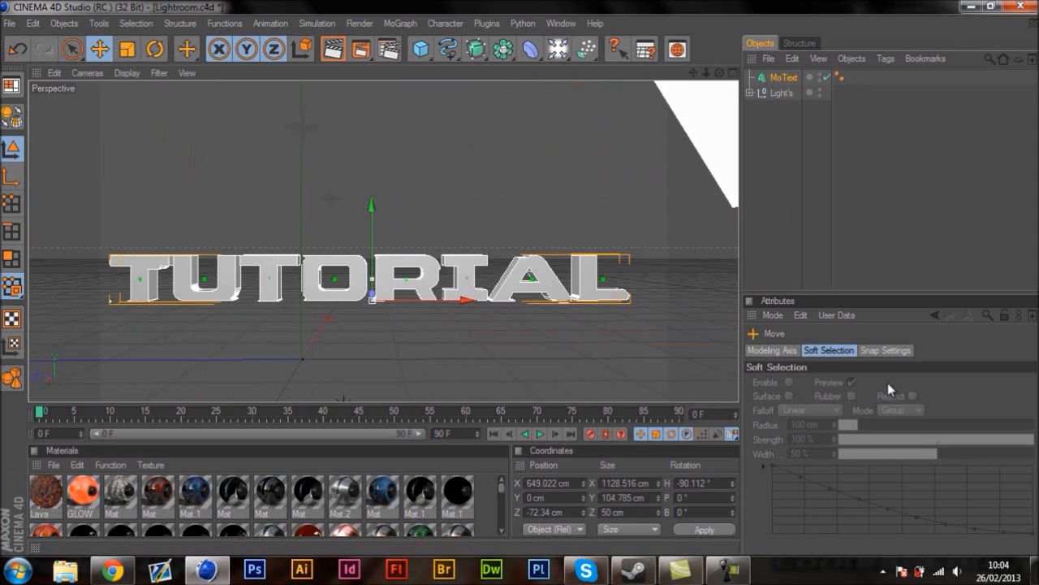
Step: Change the font of the "Tutorial" MoText object to Bebas Regular
left_click(782, 77)
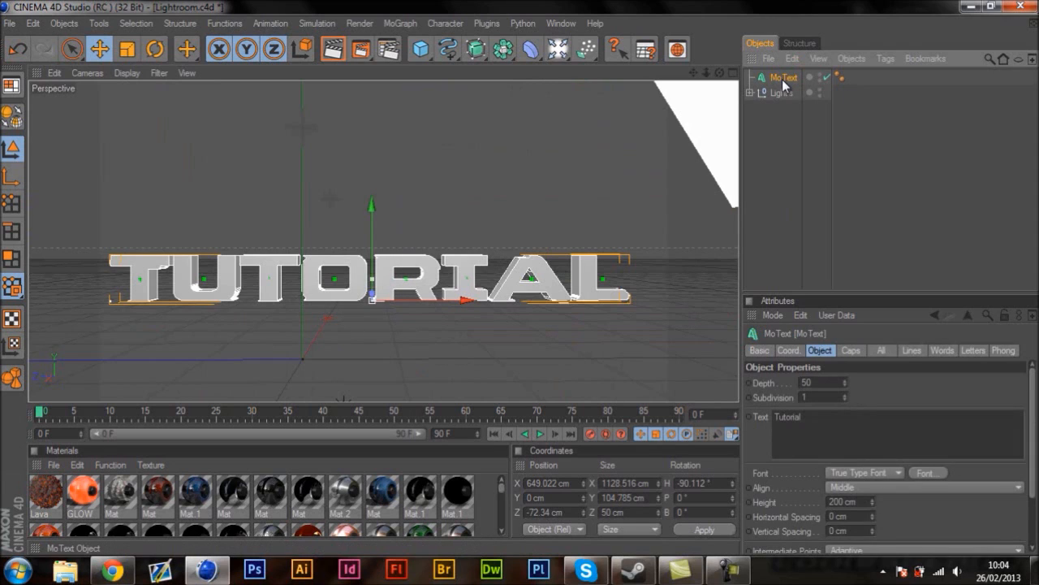
left_click(925, 473)
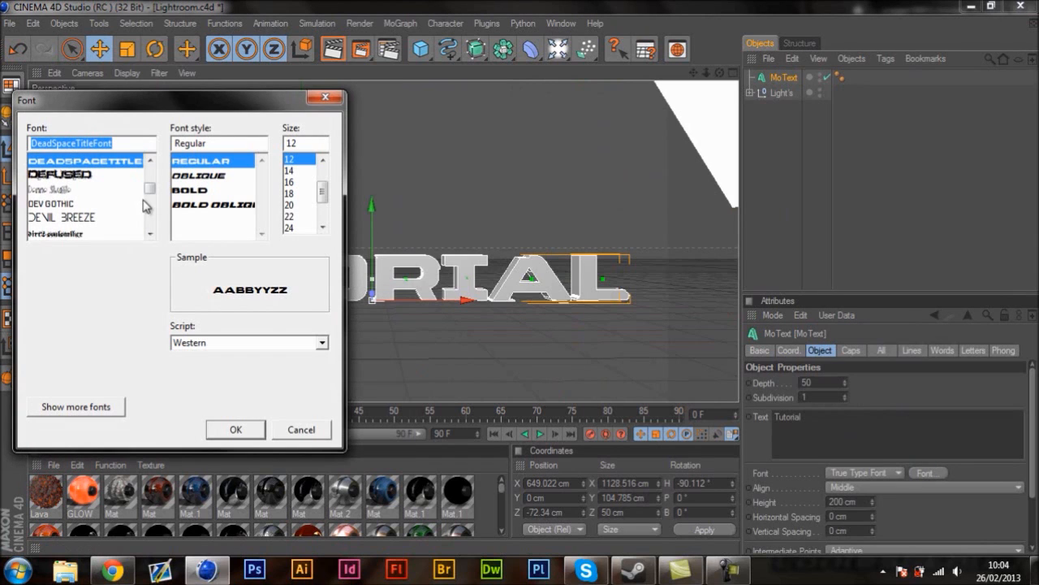
left_click_drag(149, 186, 150, 188)
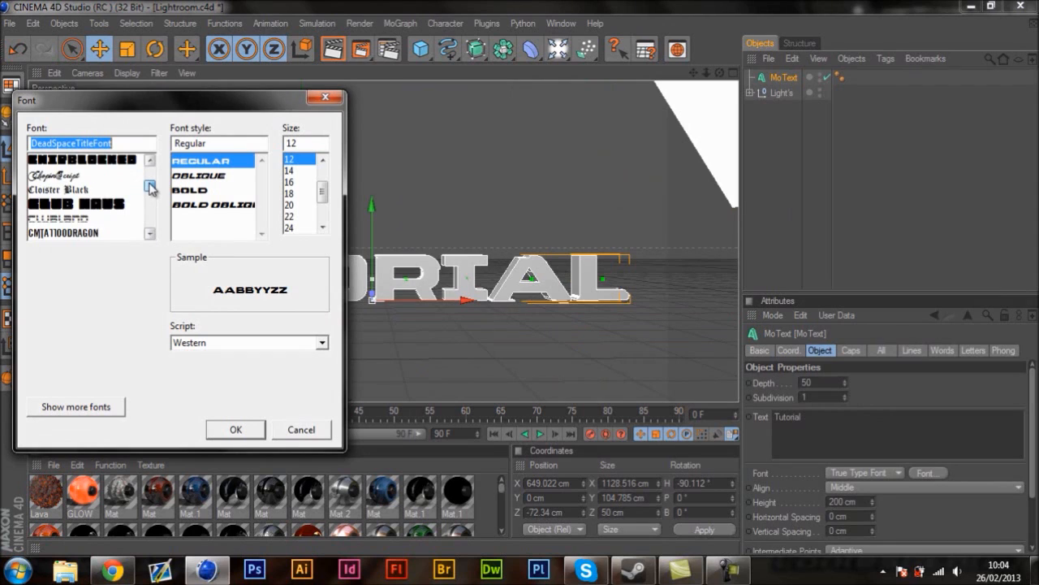
type("beb")
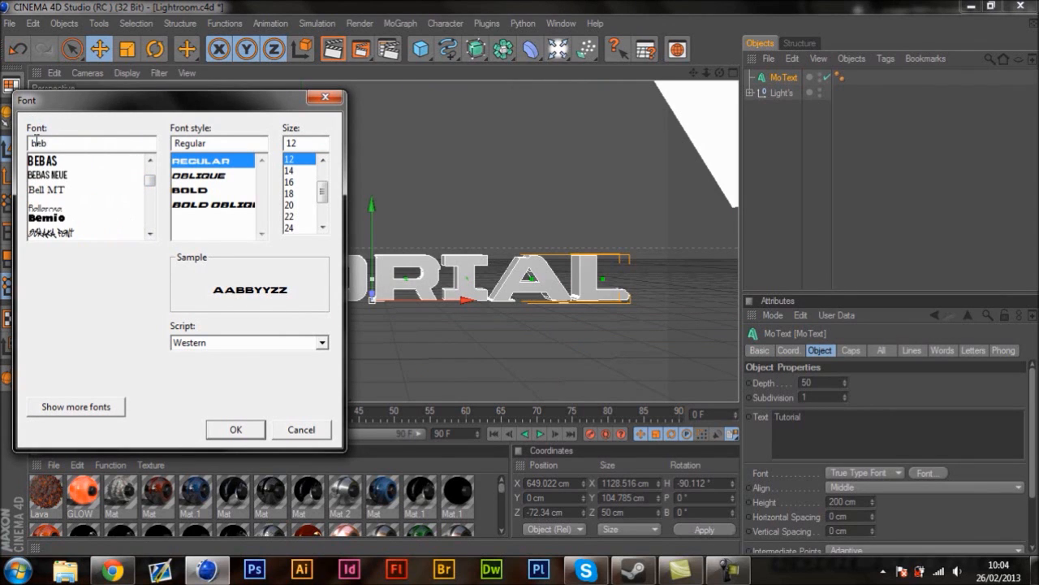
left_click(54, 162)
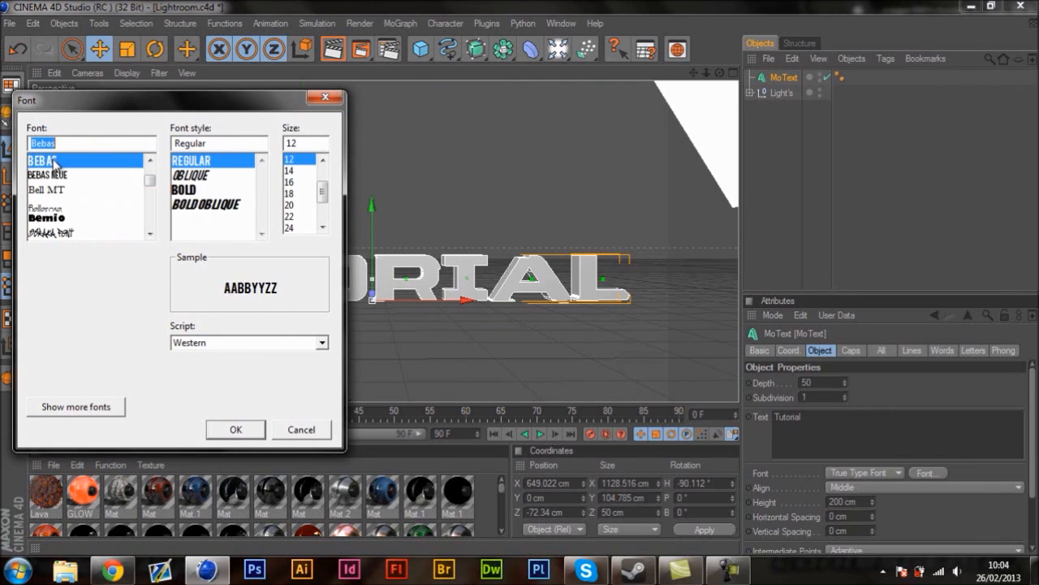
left_click(234, 429)
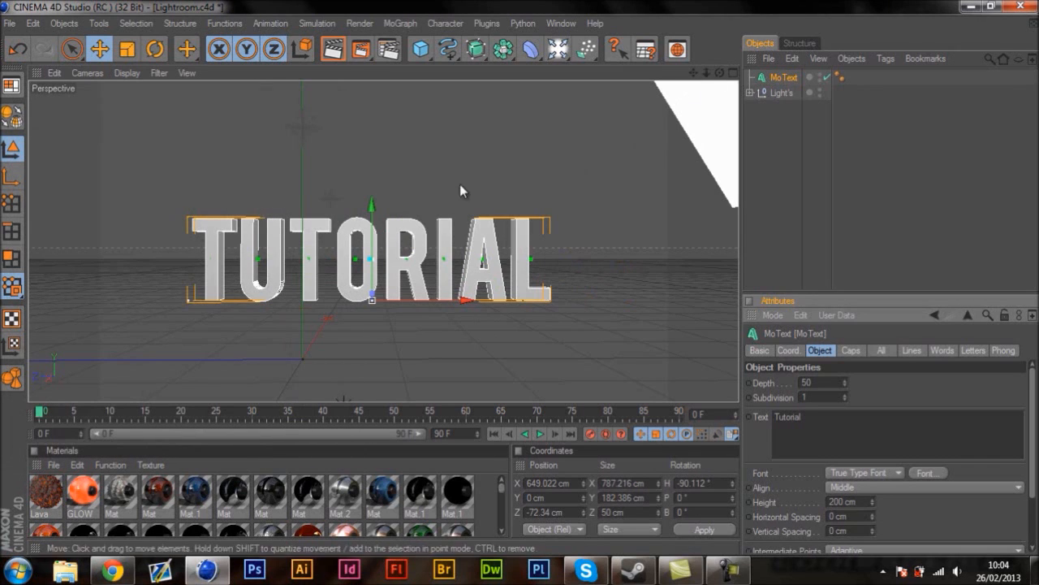
Step: Move the text closer to the scene origin, to about X 161 cm and Z -4 cm
left_click_drag(719, 73, 520, 284)
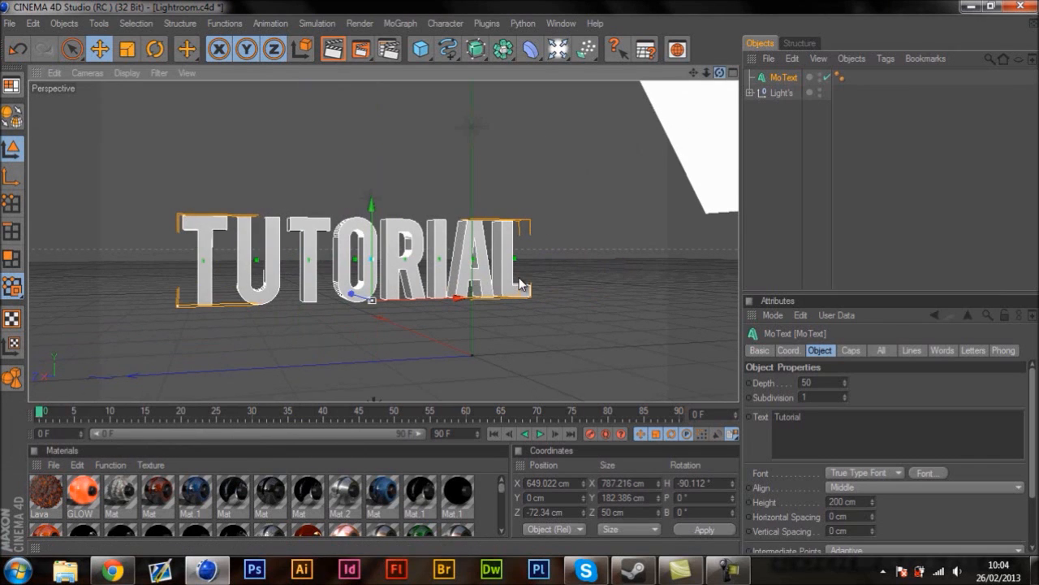
left_click_drag(361, 299, 516, 278)
left_click_drag(721, 73, 520, 278)
left_click_drag(692, 72, 519, 277)
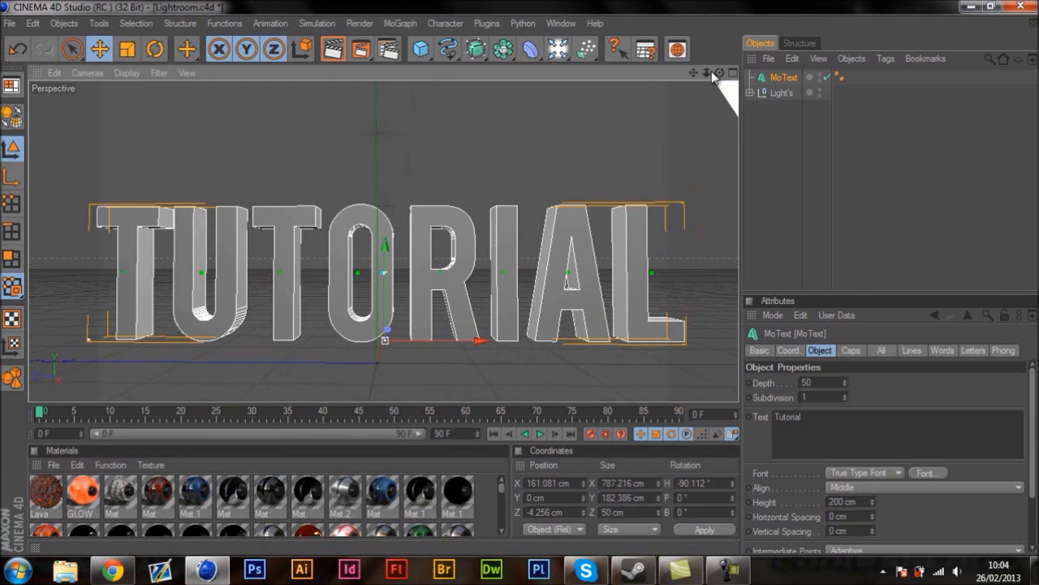
left_click_drag(718, 72, 521, 284)
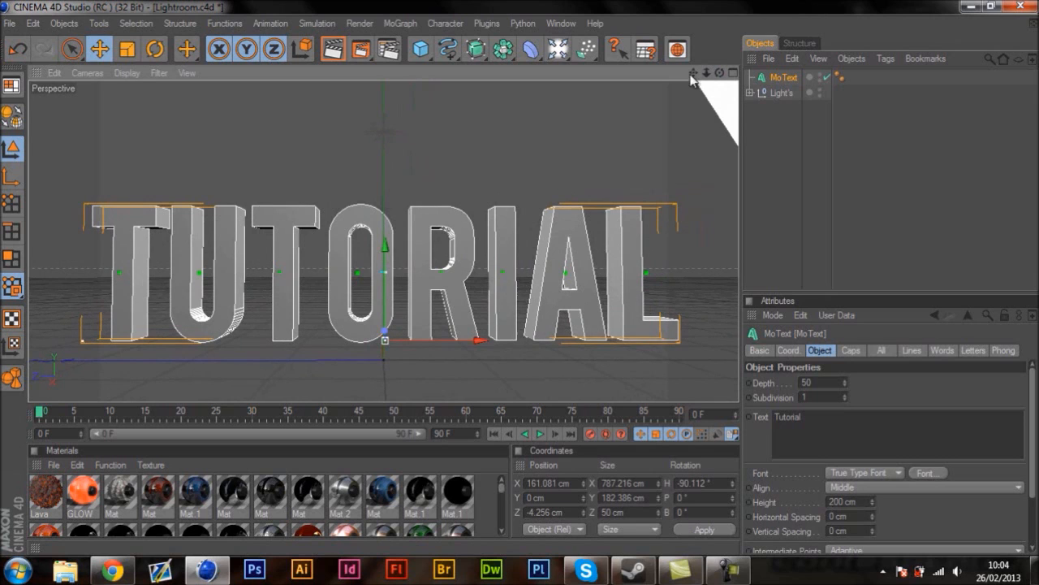
left_click_drag(705, 72, 512, 276)
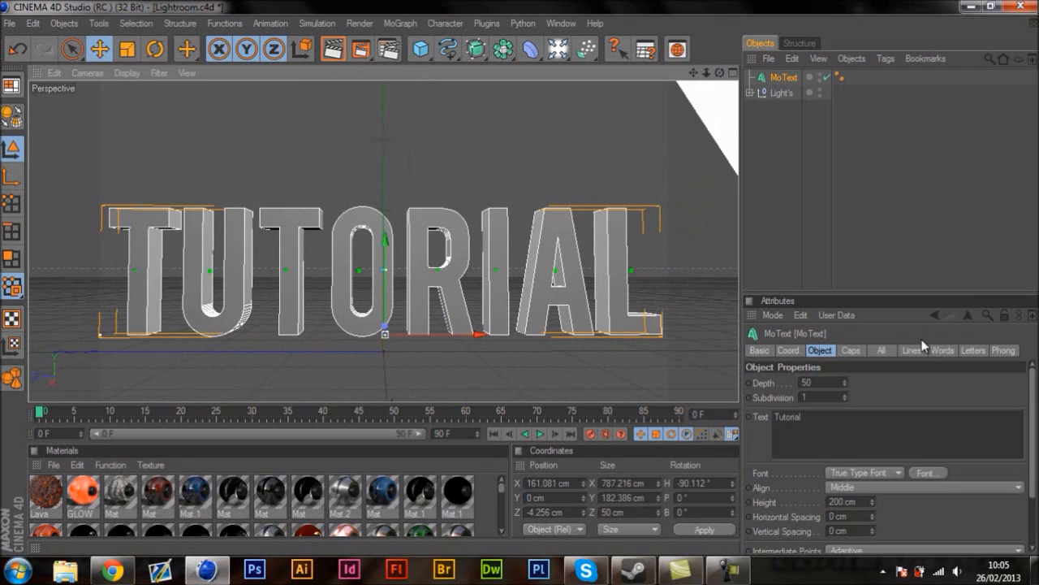
Step: Set the text's start cap to Fillet Cap with a radius of 3 cm
left_click(851, 351)
left_click(855, 383)
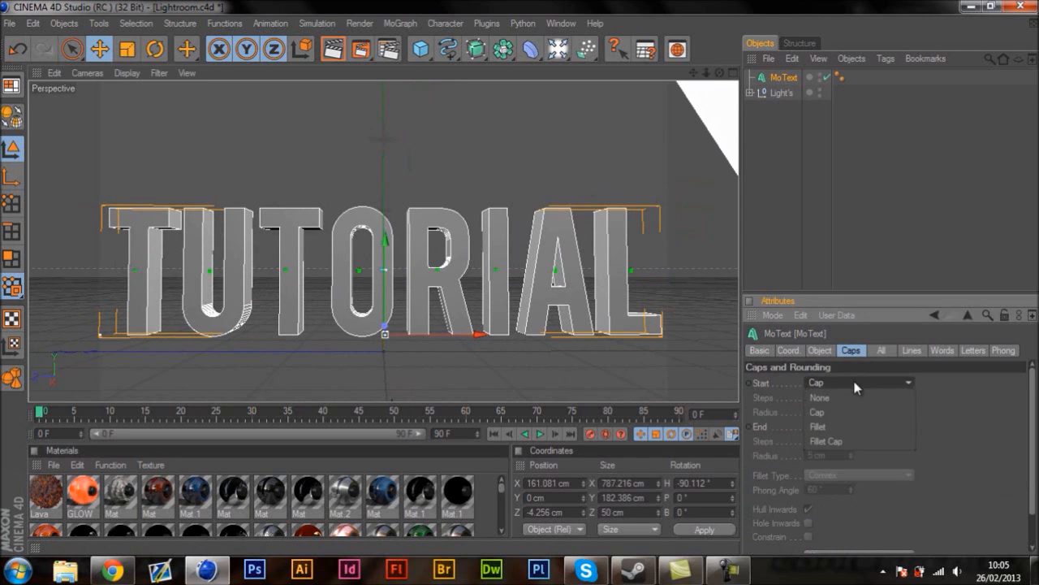
left_click(842, 443)
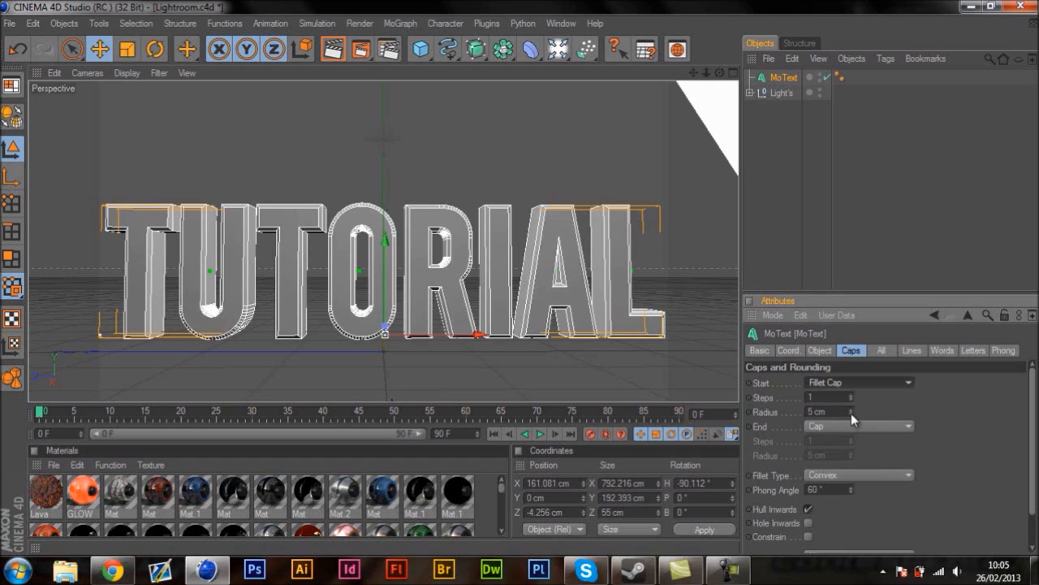
left_click(851, 414)
left_click(851, 408)
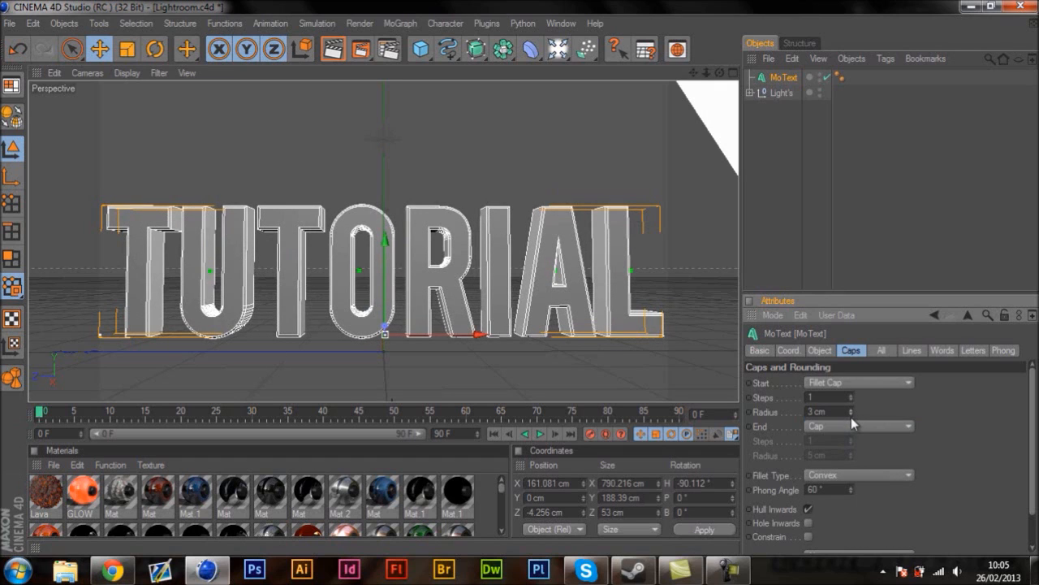
Step: Set the text's end cap to Fillet Cap with a radius of 3 cm
left_click(851, 424)
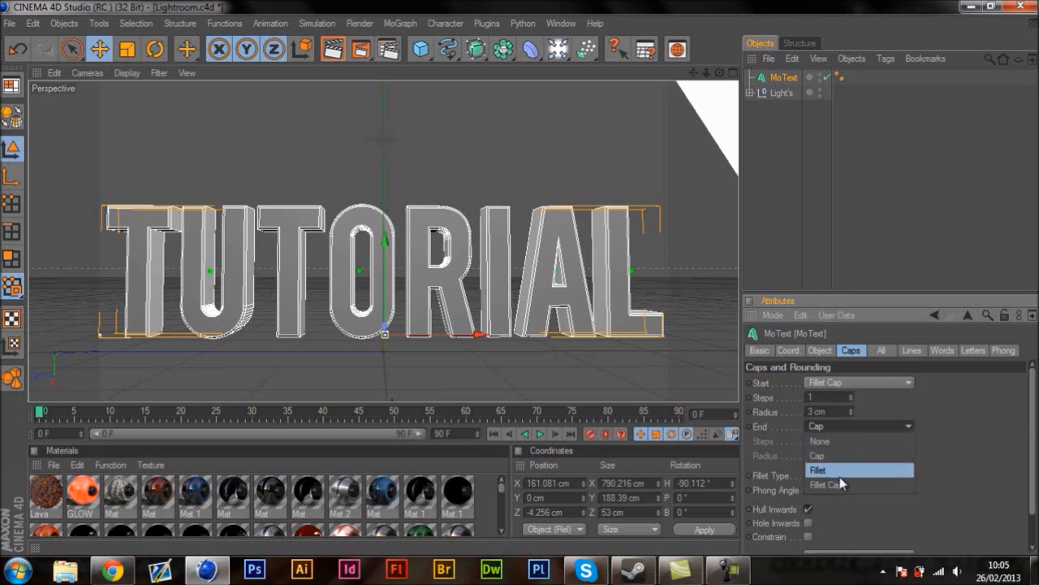
left_click(840, 484)
left_click(851, 458)
left_click(851, 458)
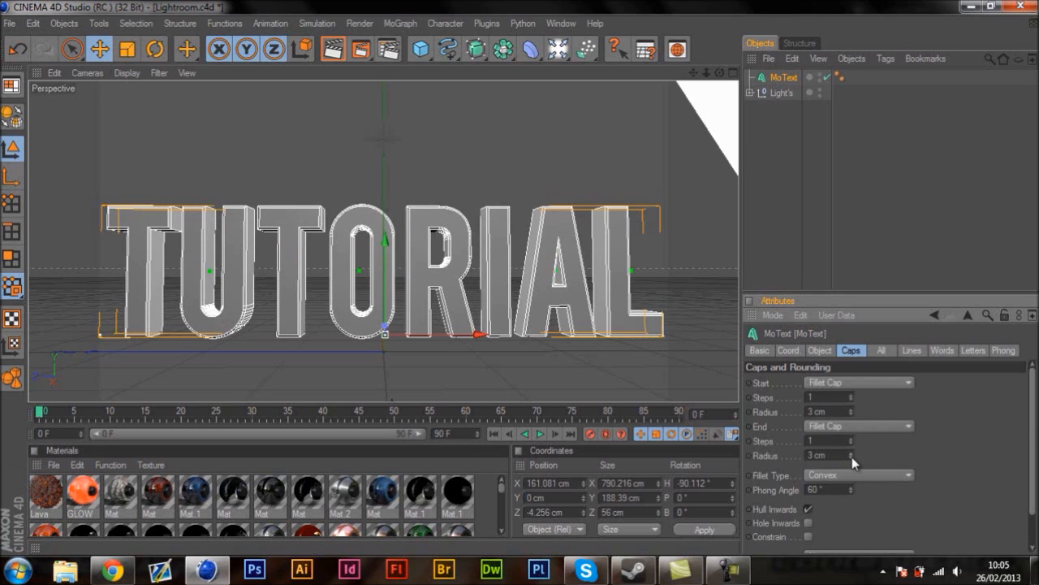
left_click(851, 452)
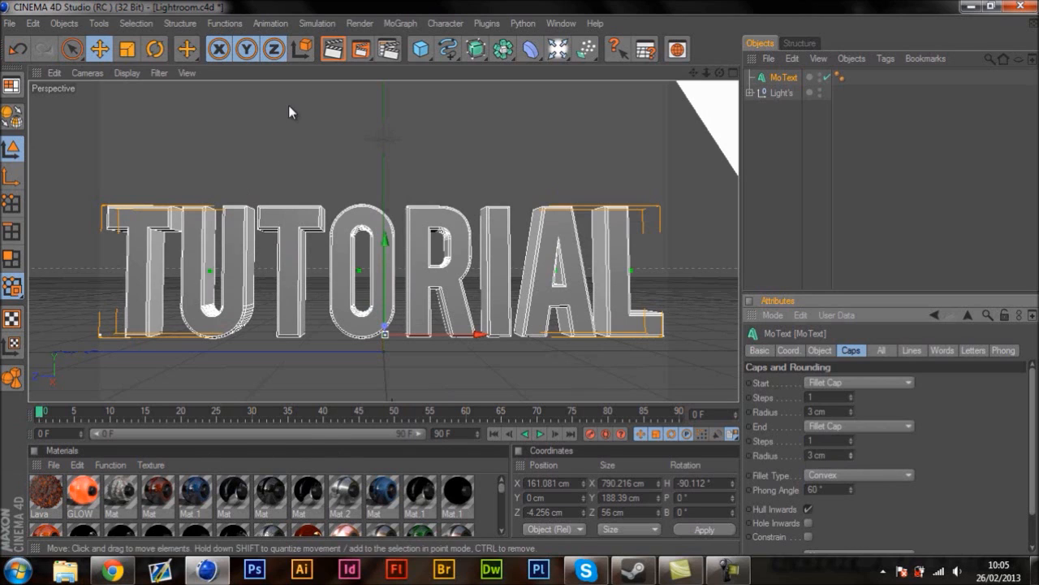
Step: Try the dark blue Mat.1 material on the text and render the active view to test it
left_click(500, 529)
scroll(500, 529, "down", 2)
scroll(500, 529, "down", 1)
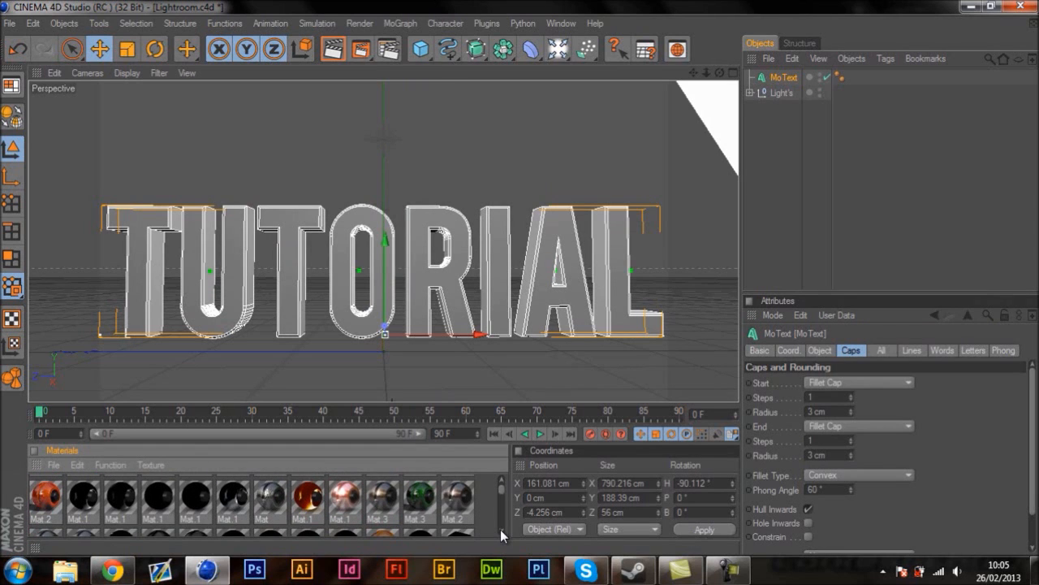
scroll(501, 488, "down", 2)
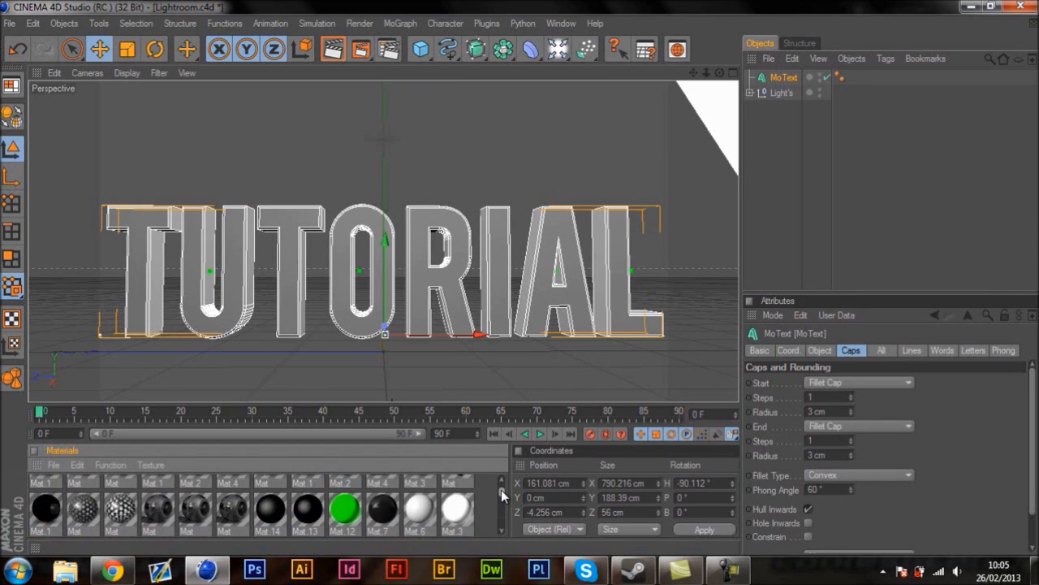
scroll(501, 488, "up", 3)
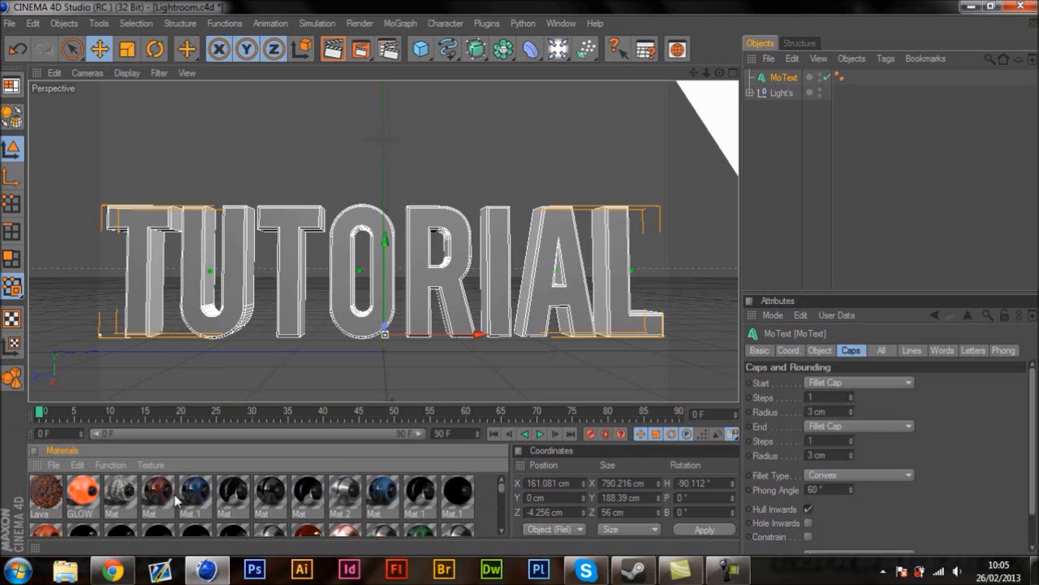
left_click_drag(195, 499, 266, 327)
left_click_drag(289, 279, 289, 281)
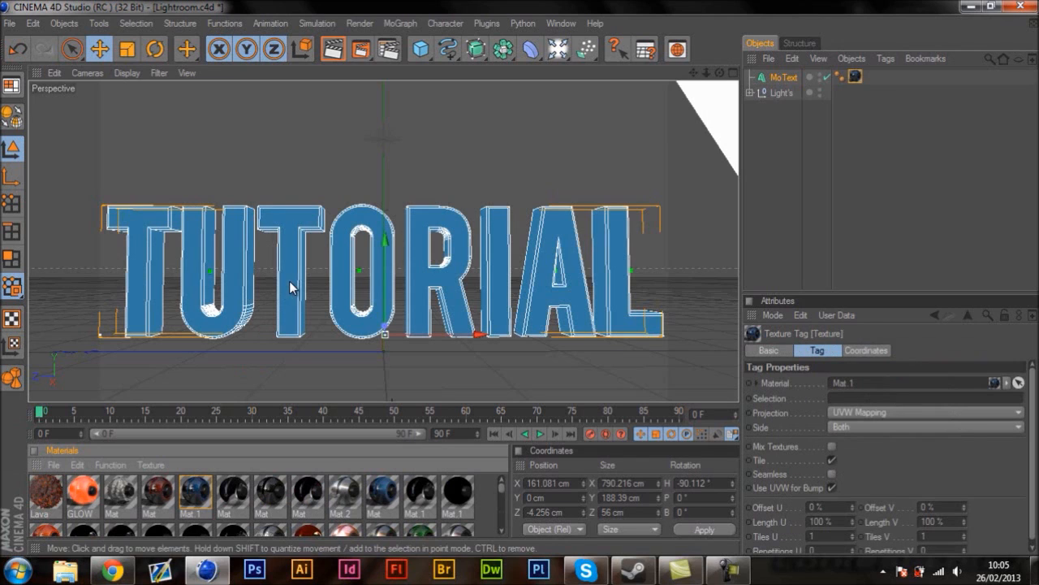
left_click(341, 52)
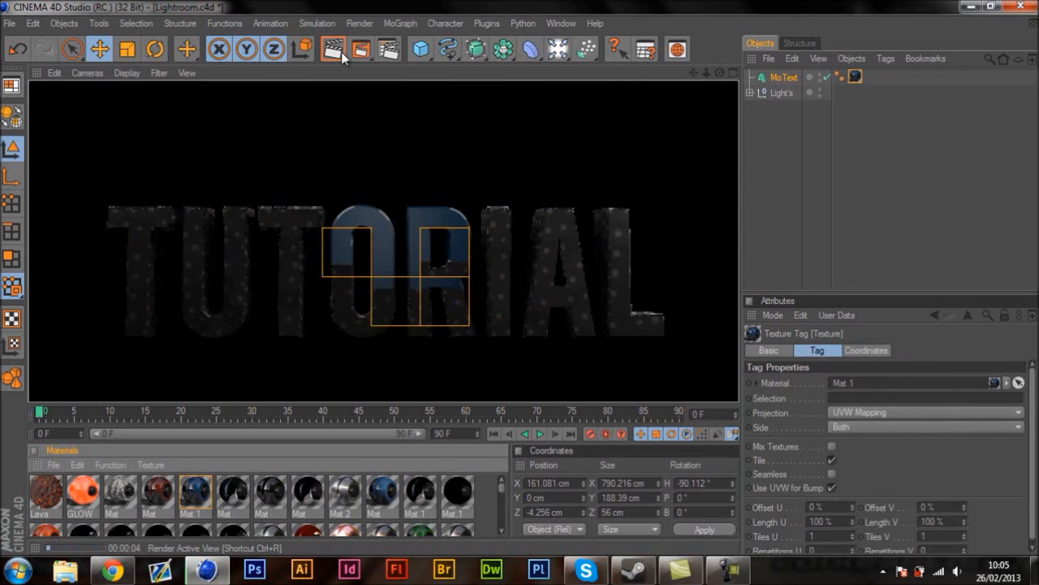
Step: Replace the blue material on the text with the pink-and-white Mat.1 material
left_click(855, 76)
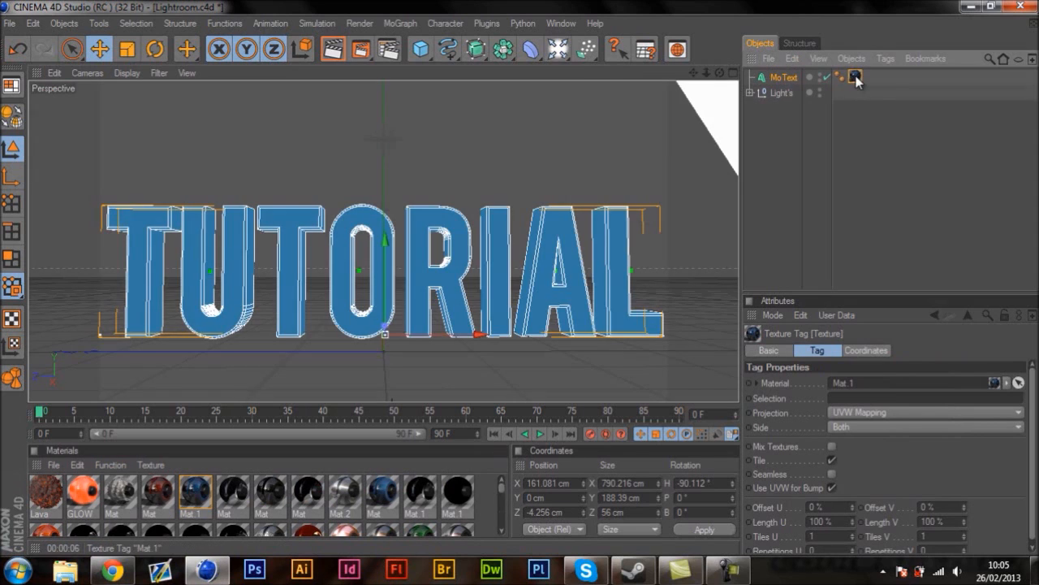
key("Delete")
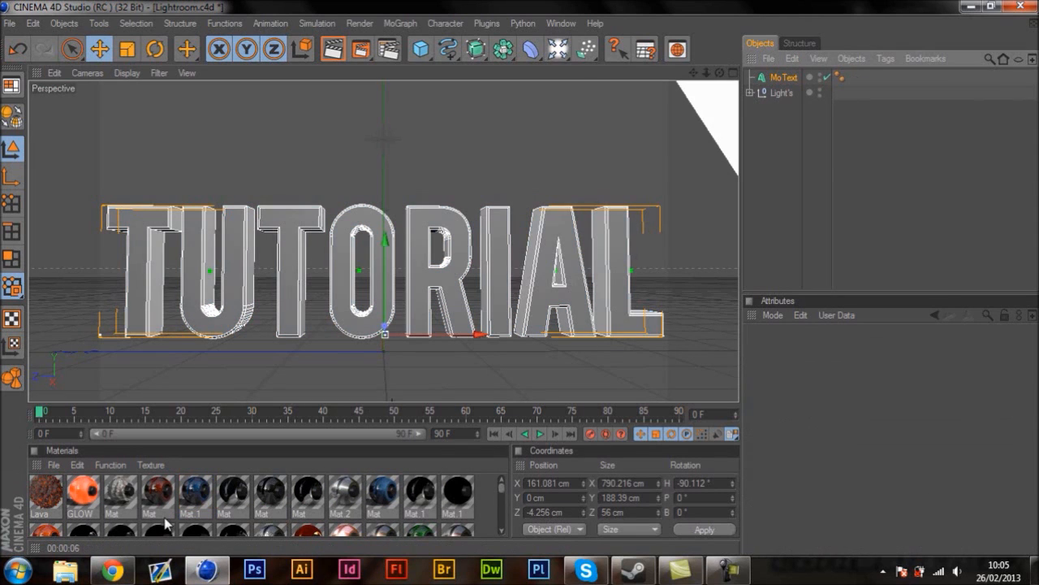
left_click_drag(351, 533, 423, 277)
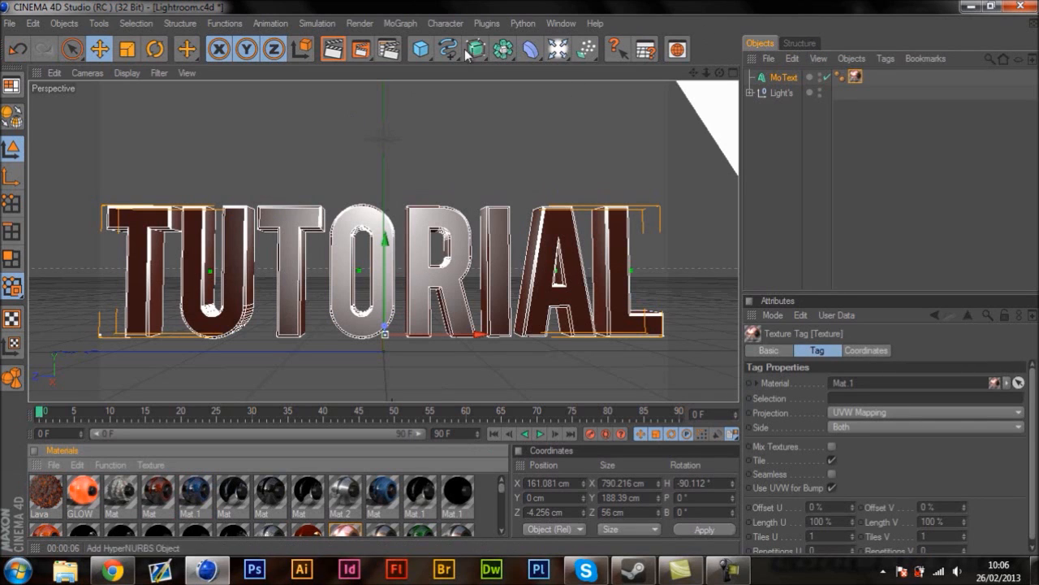
Step: Review the output size in the render settings and choose PNG as the format for the saved image
left_click(395, 50)
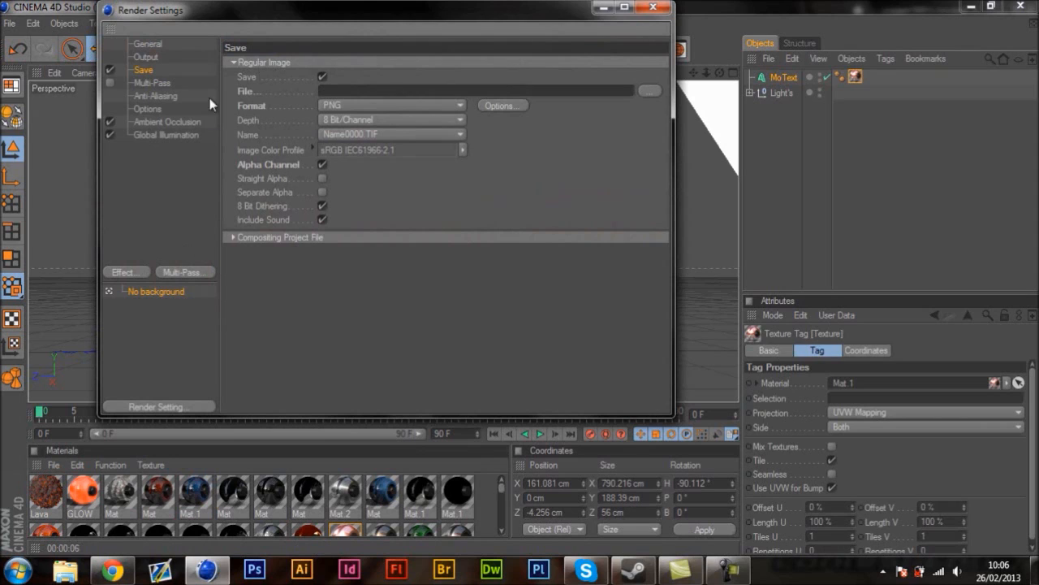
left_click(146, 57)
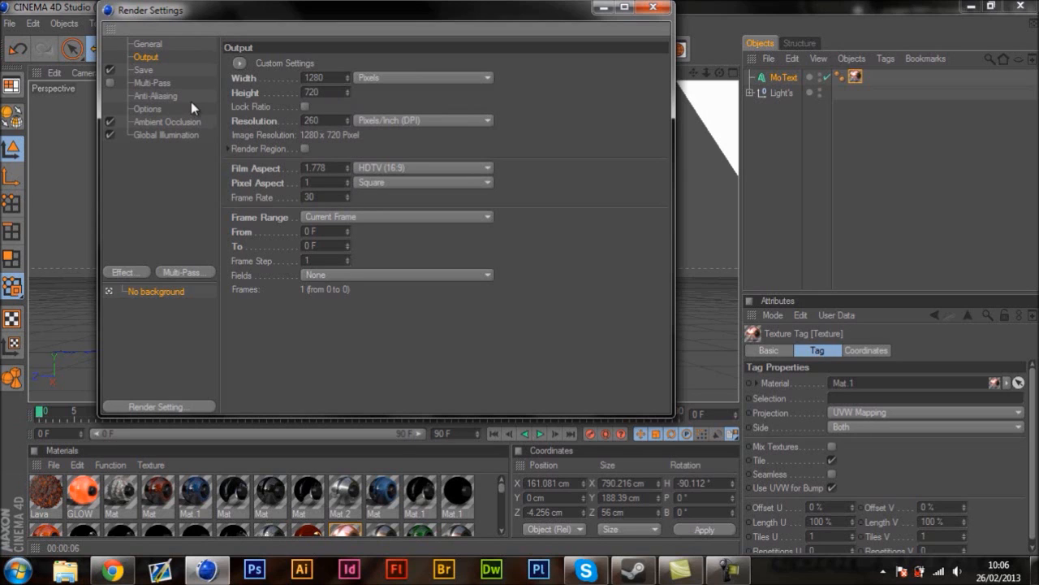
left_click(152, 46)
left_click(145, 71)
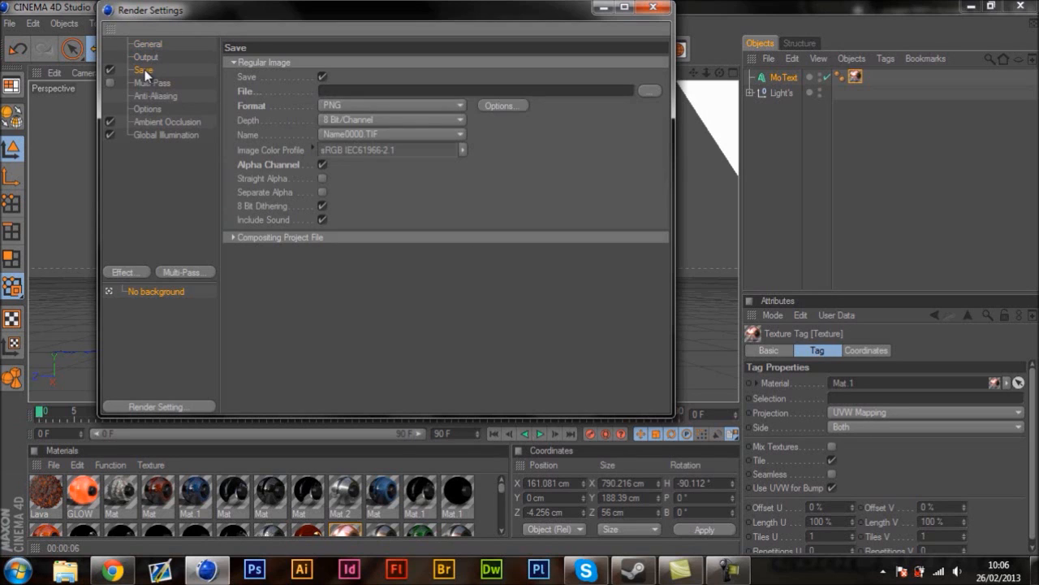
left_click(363, 113)
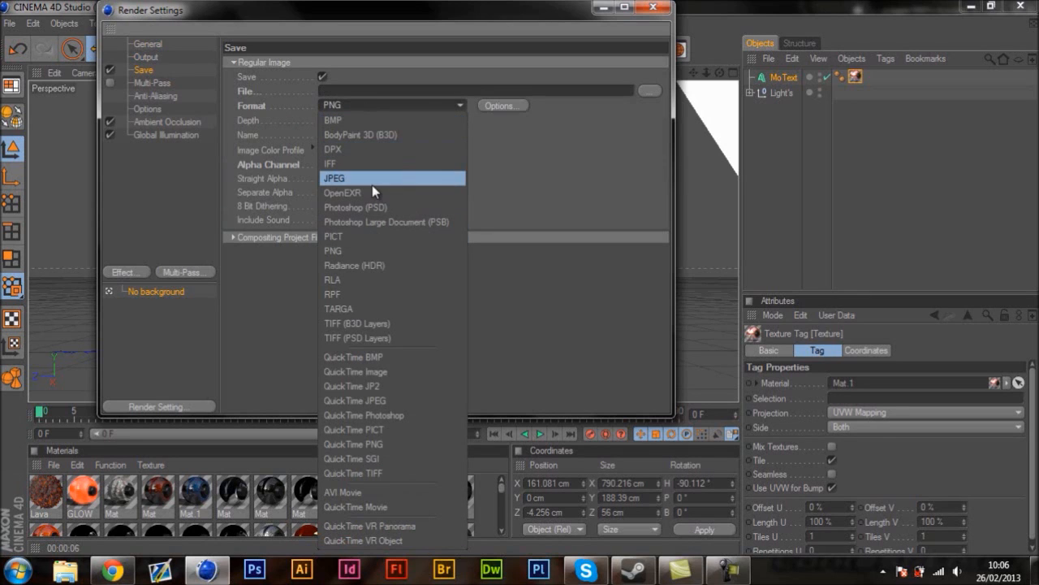
left_click(352, 254)
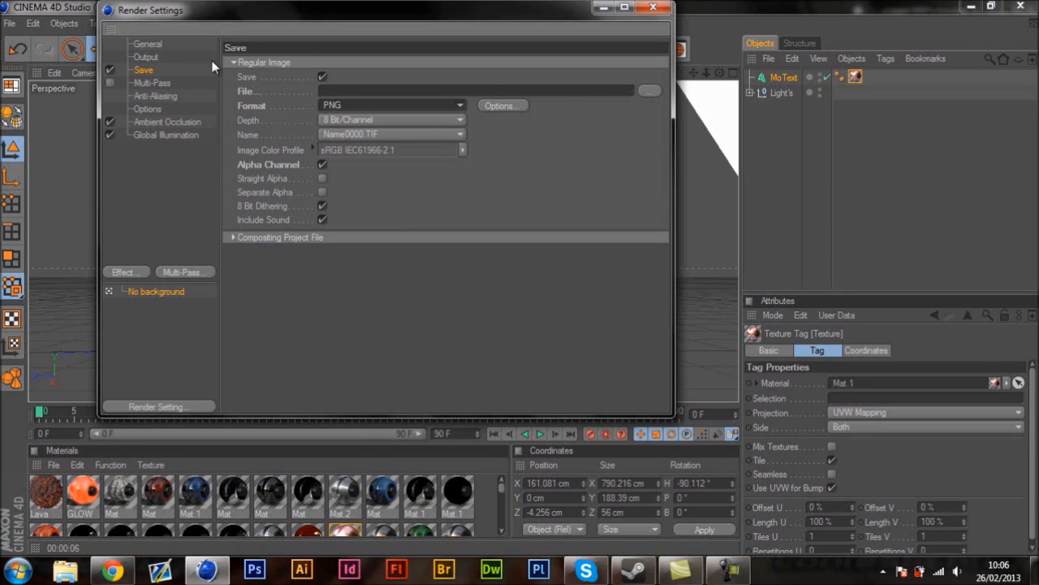
Step: Set the render's anti-aliasing to Best
left_click(154, 84)
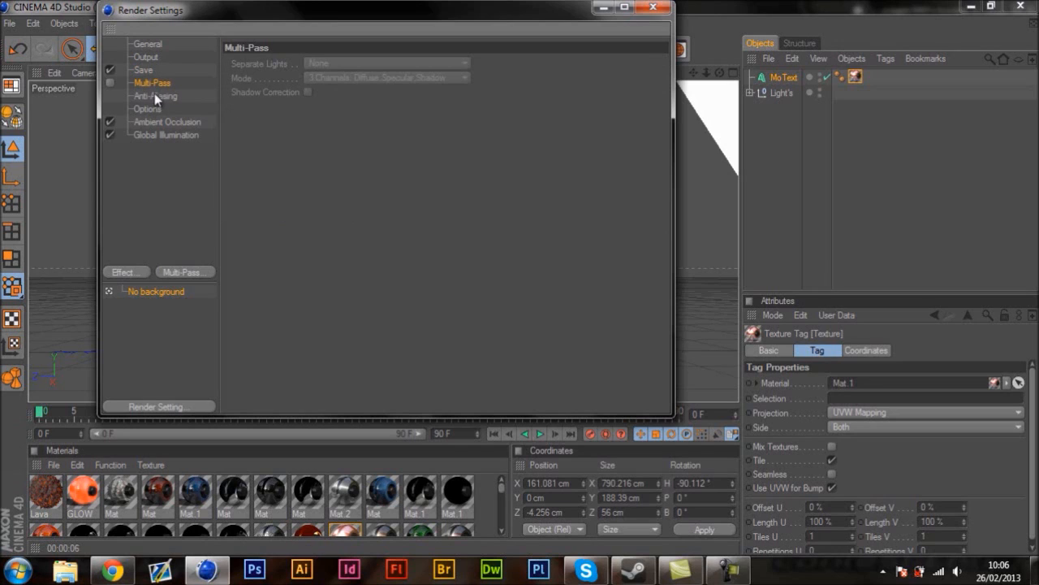
left_click(154, 96)
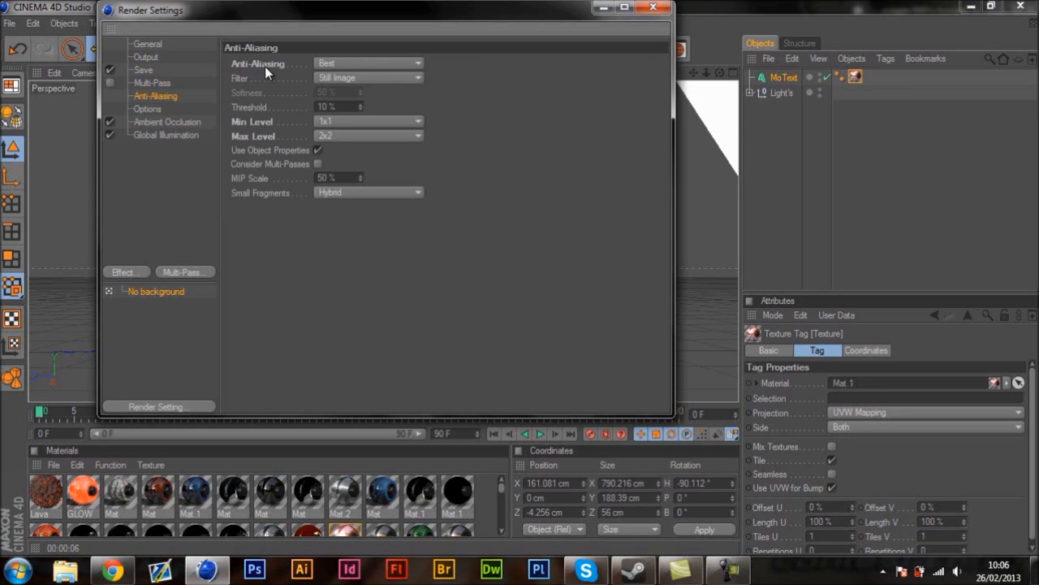
left_click(340, 61)
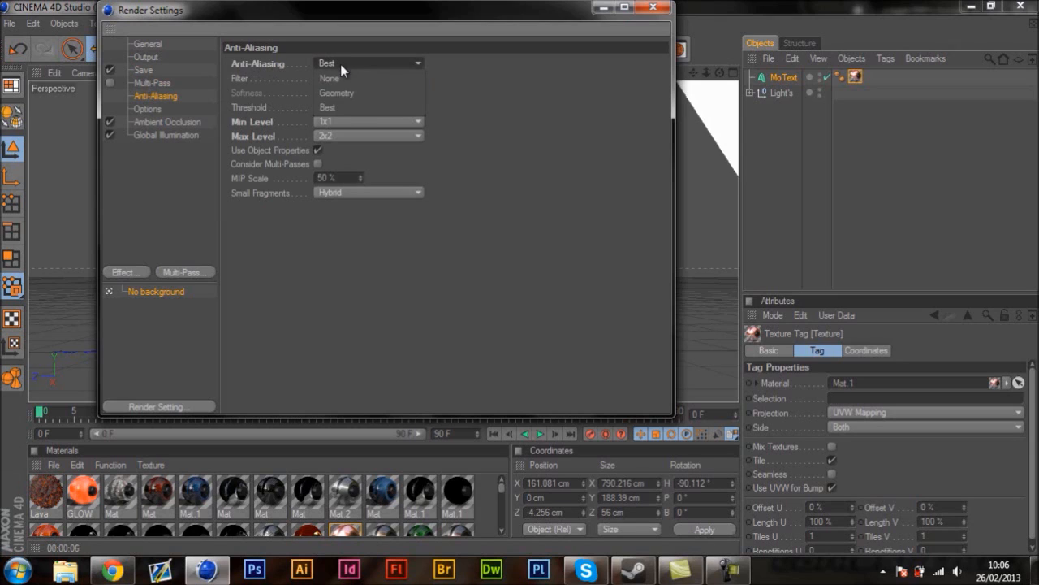
left_click(347, 108)
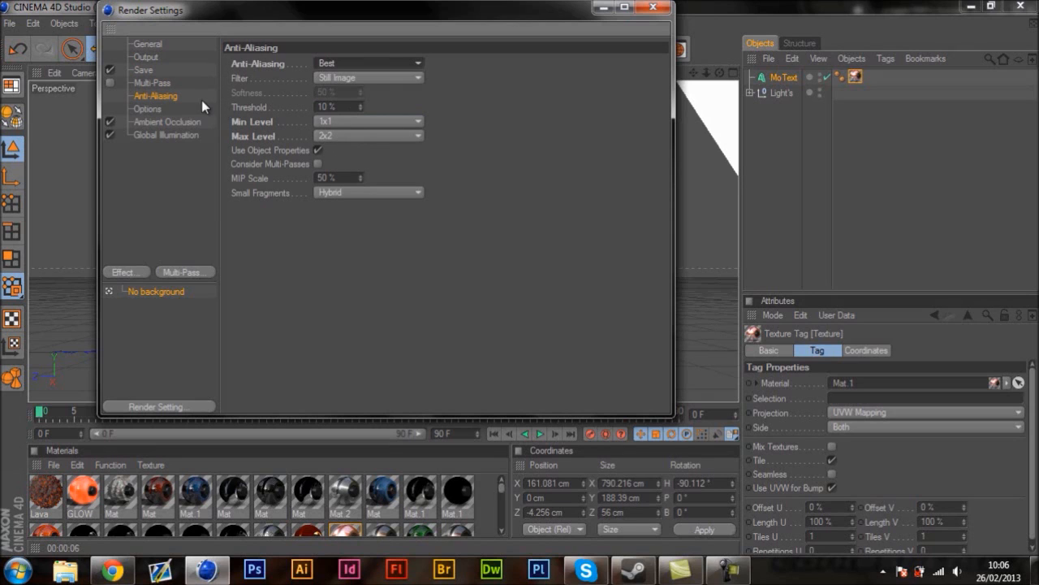
Step: Review the render's Options and Ambient Occlusion settings, including the available render effects and multi-pass channels
left_click(148, 109)
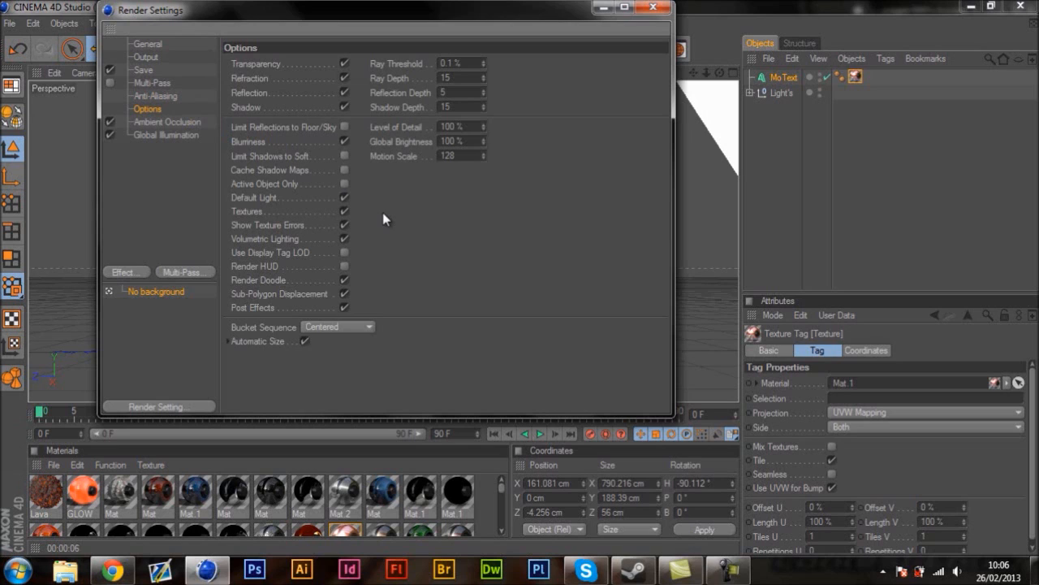
left_click(148, 124)
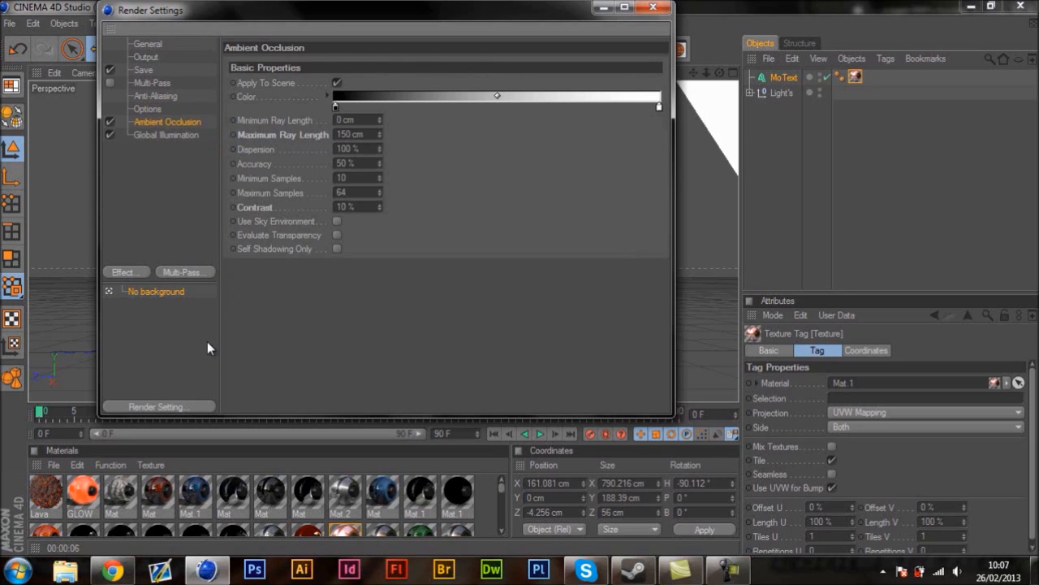
left_click(134, 272)
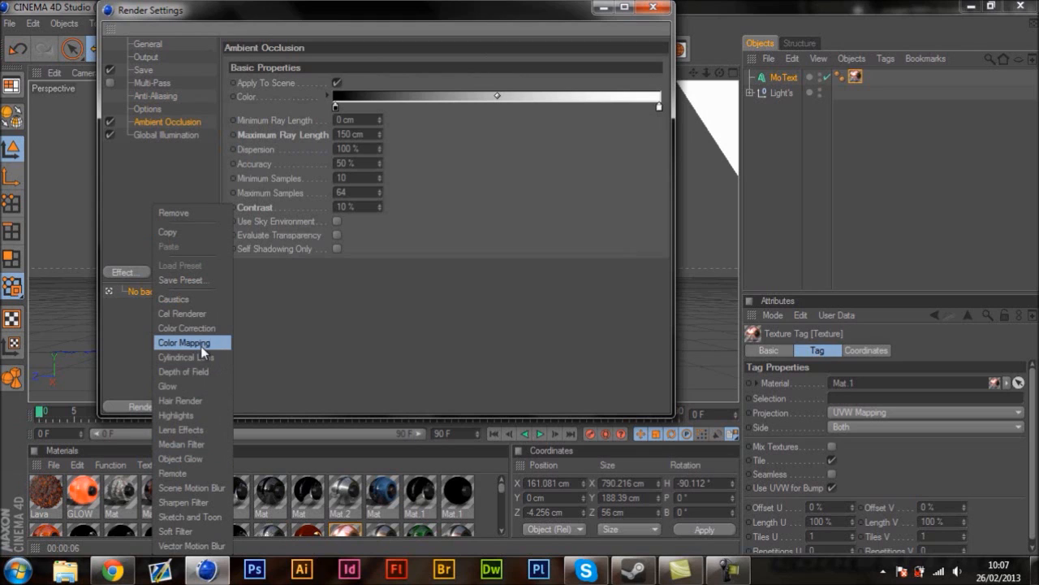
left_click(139, 323)
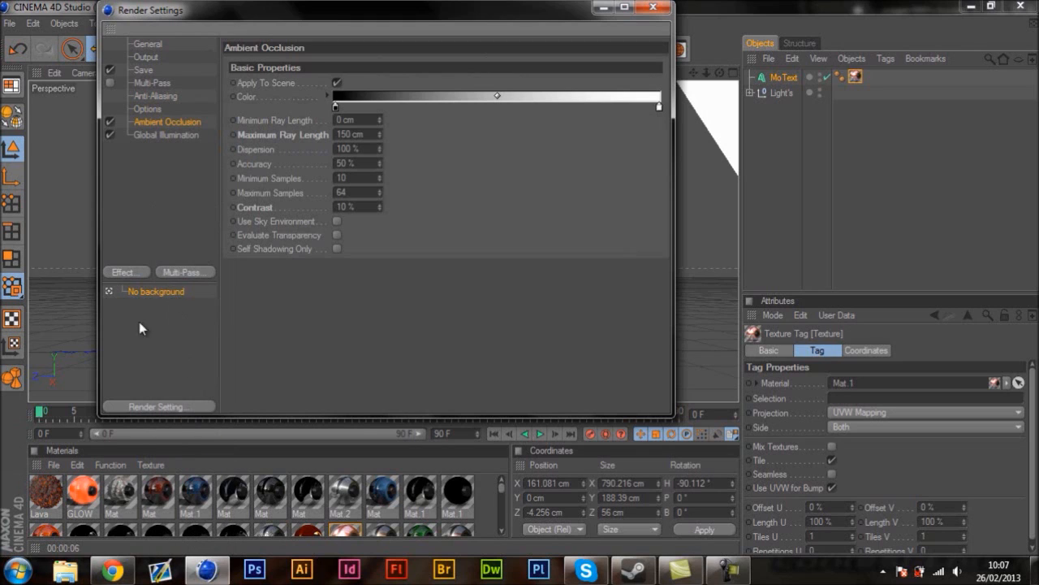
left_click(186, 273)
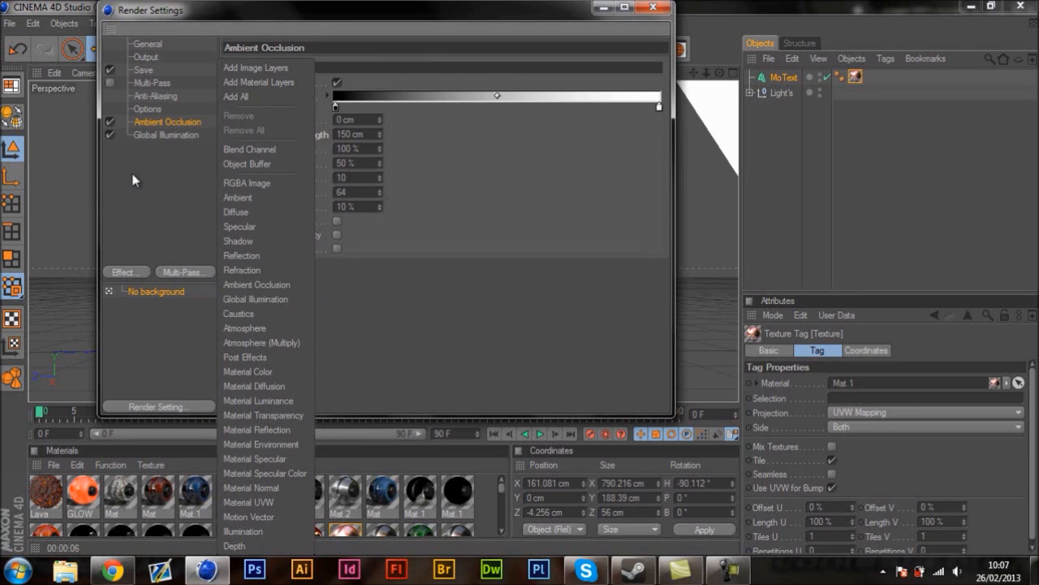
left_click(154, 121)
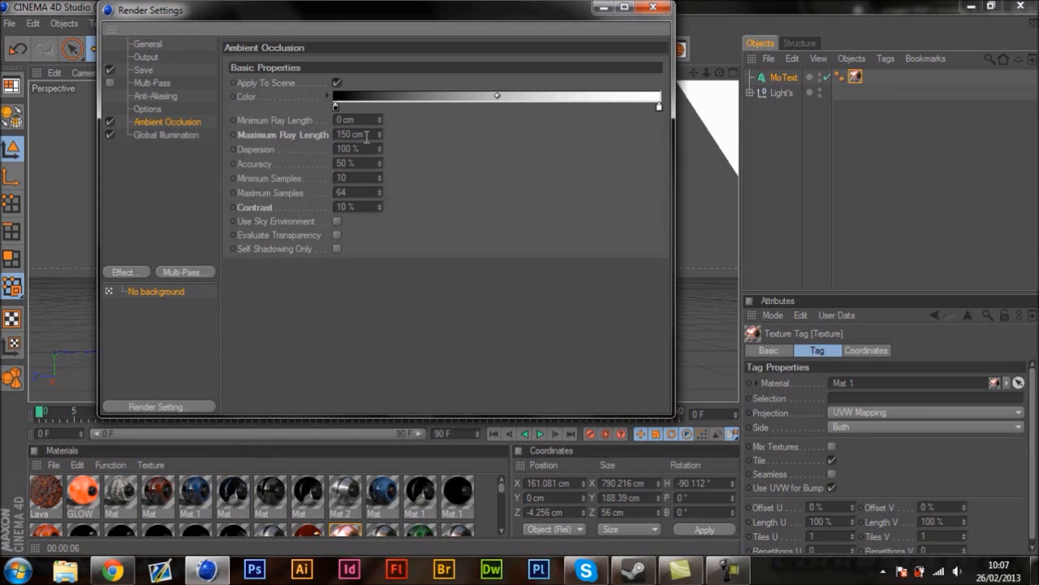
Step: Review the Global Illumination settings, including the irradiance cache, cache file and details options
left_click(158, 136)
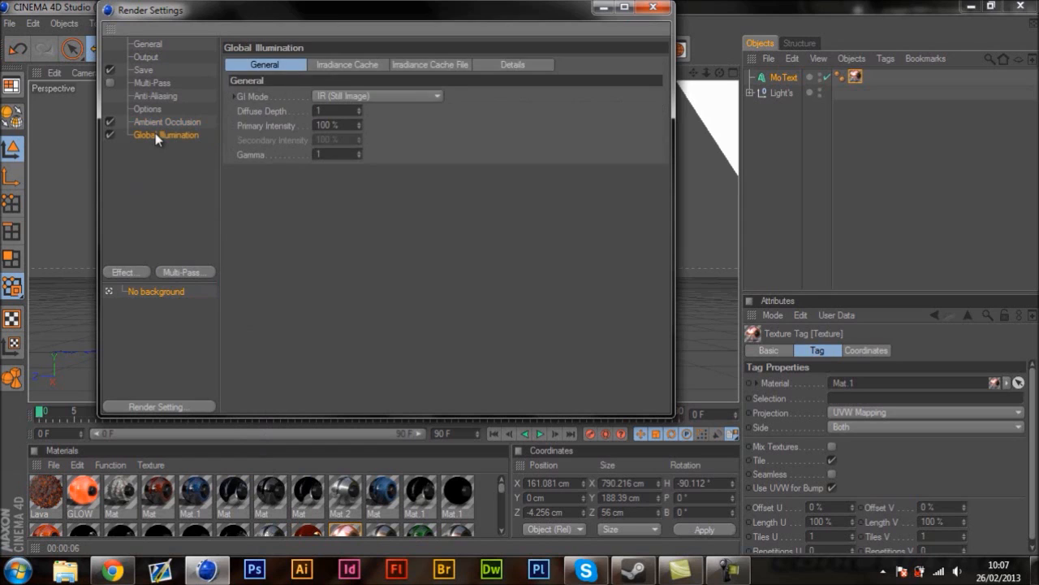
left_click(352, 65)
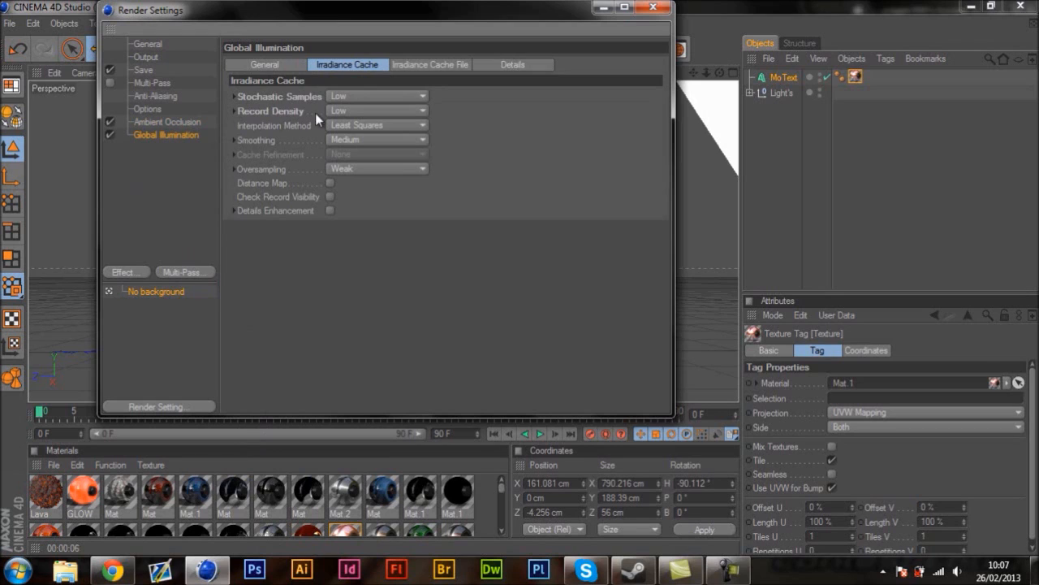
left_click(422, 64)
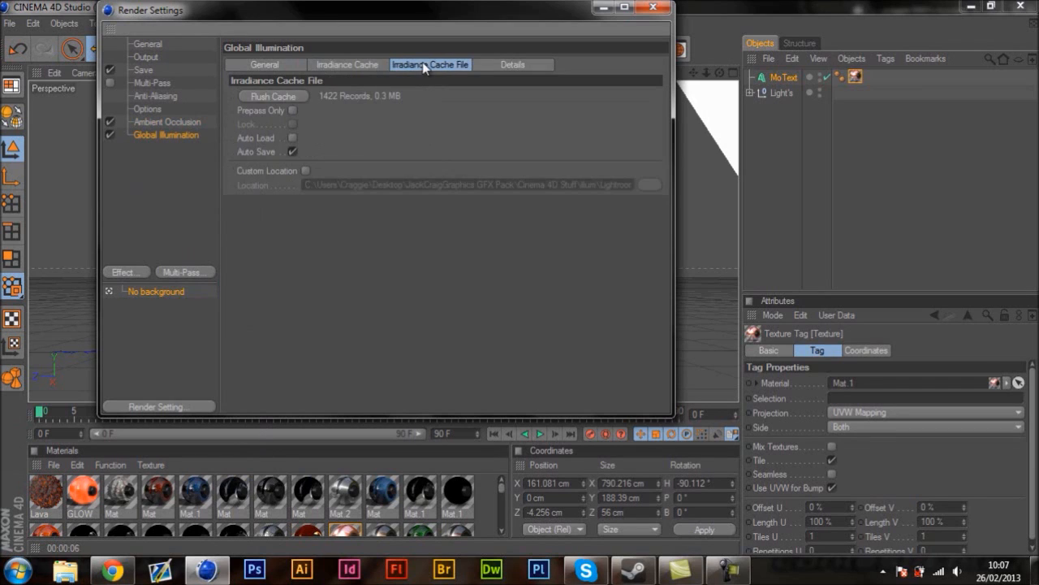
left_click(496, 64)
left_click(264, 64)
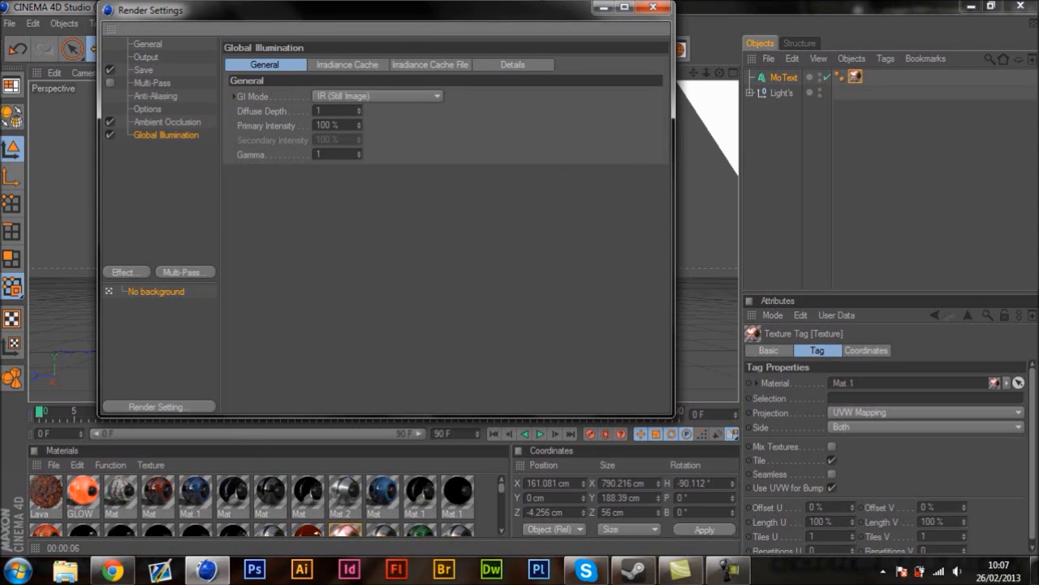
Step: Close the render settings and render the active view, continuing despite the missing textures
left_click(656, 8)
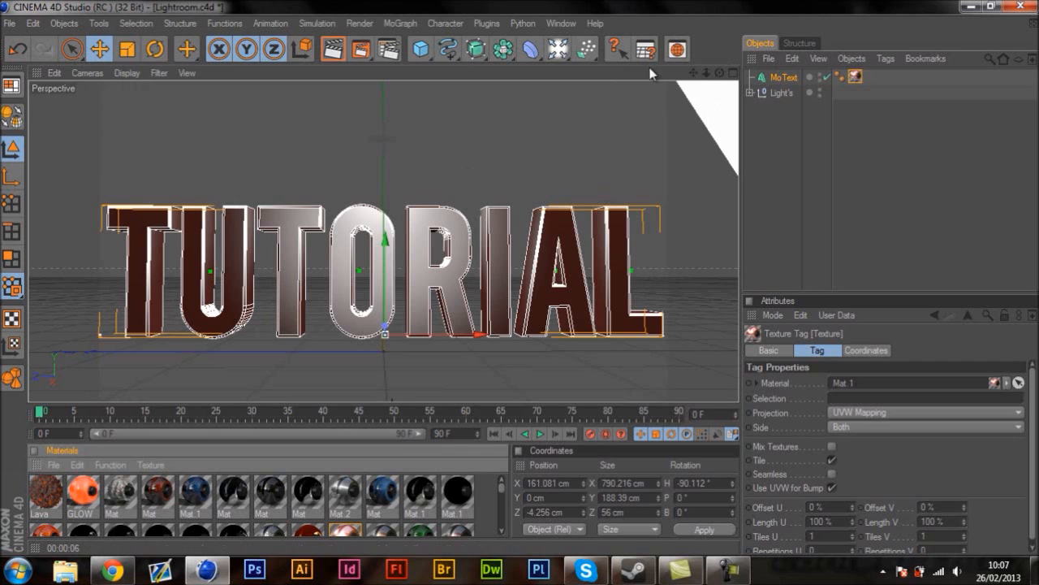
left_click(332, 50)
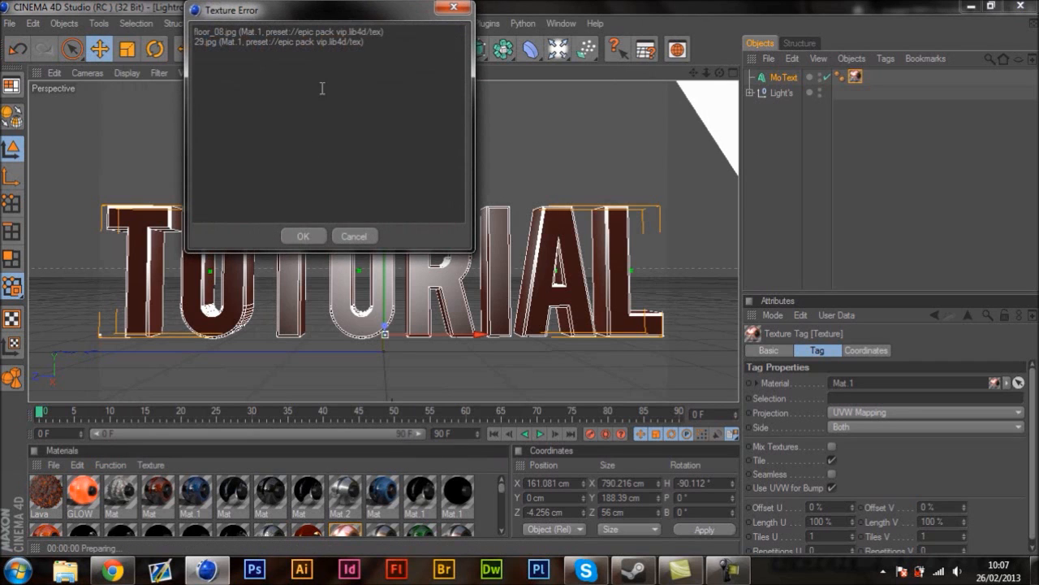
left_click(303, 234)
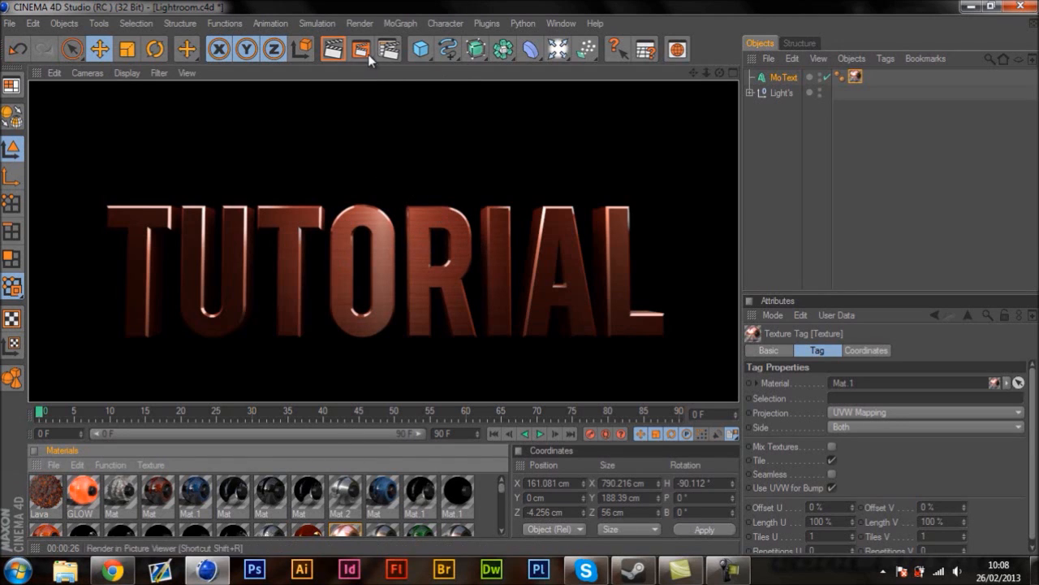
Step: Add the scene to the render queue, saving the project changes, and delete the old FuRy.png job from the queue
left_click(366, 24)
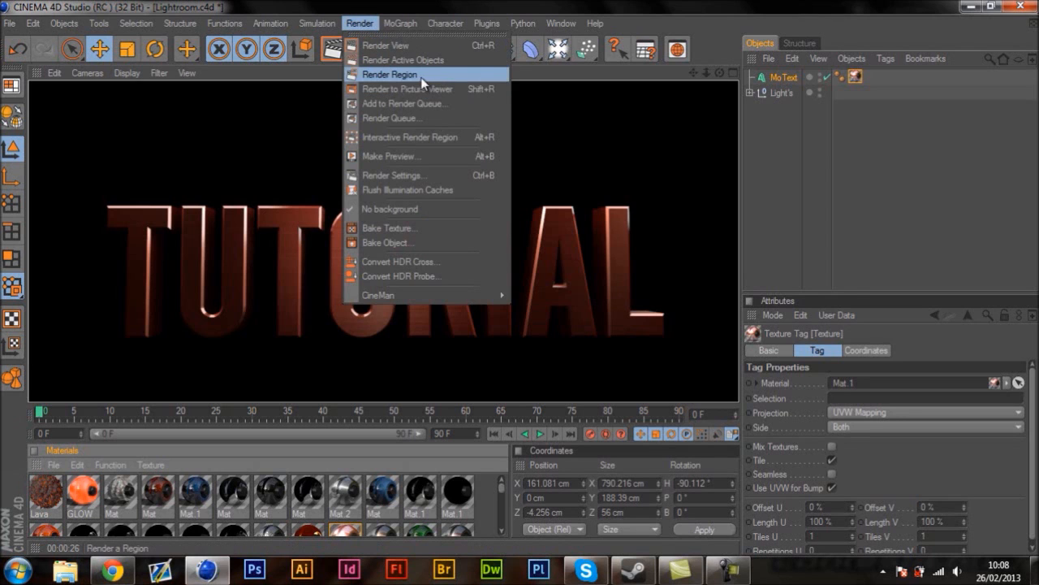
left_click(406, 103)
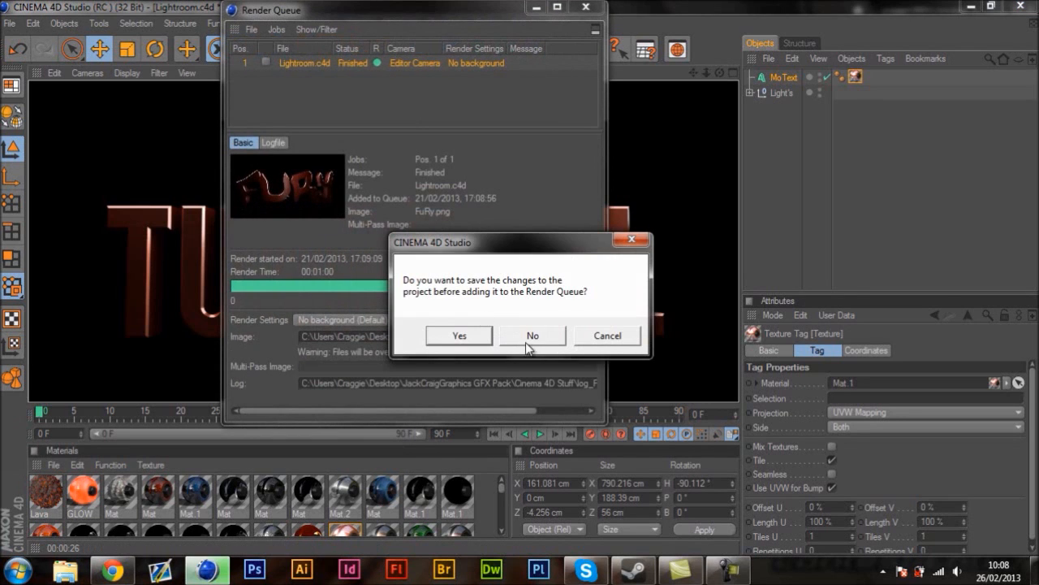
left_click(481, 340)
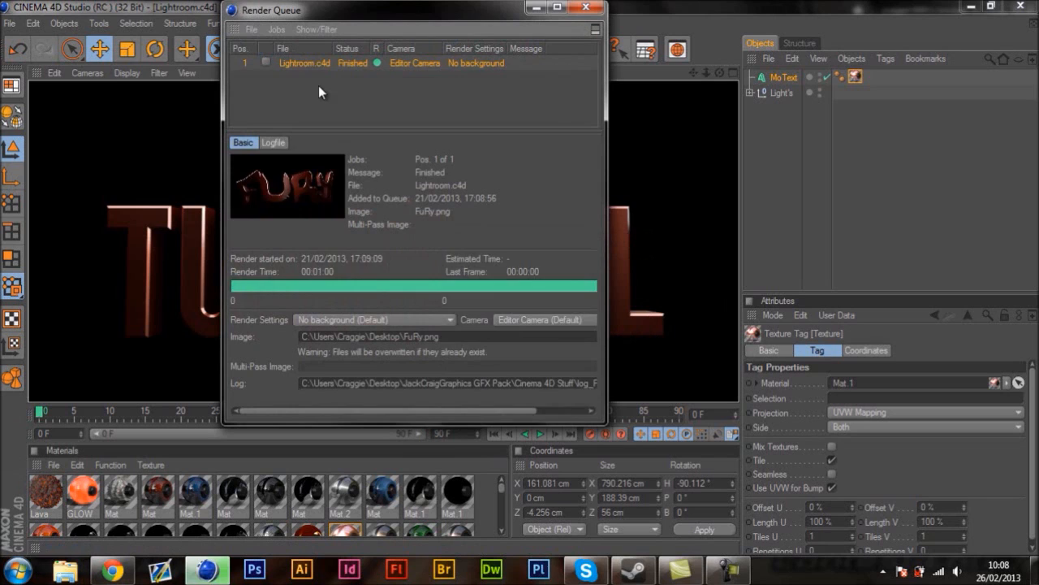
left_click(325, 66)
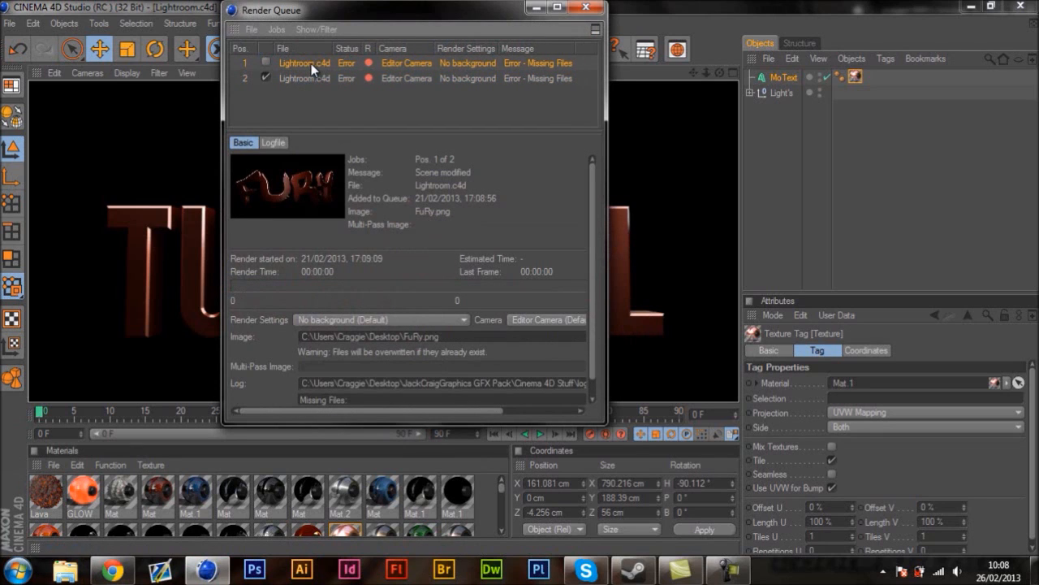
key("Delete")
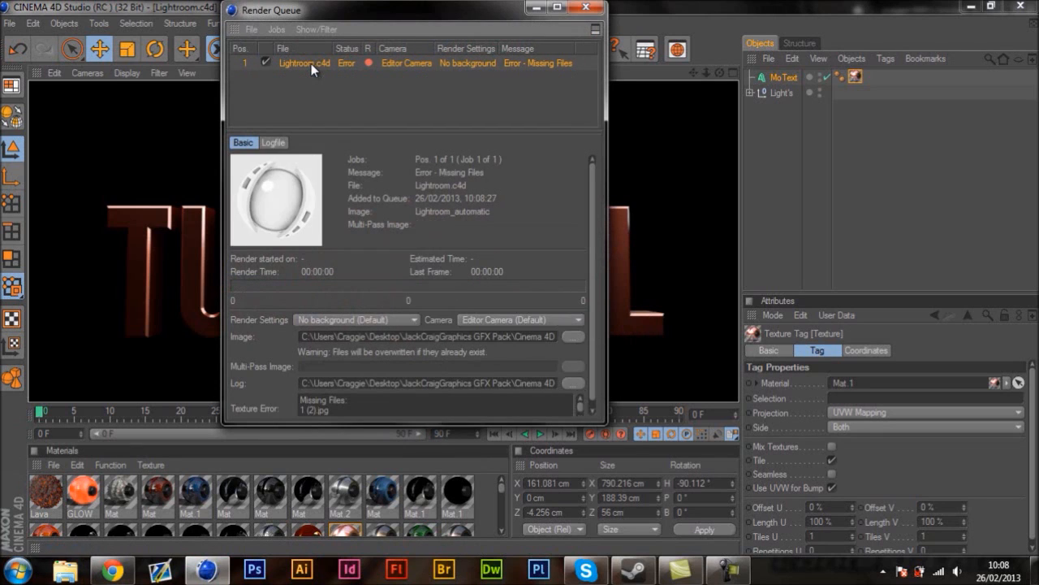
Step: Set the queued job's output image to a file named Tutorial on the Desktop
left_click(572, 337)
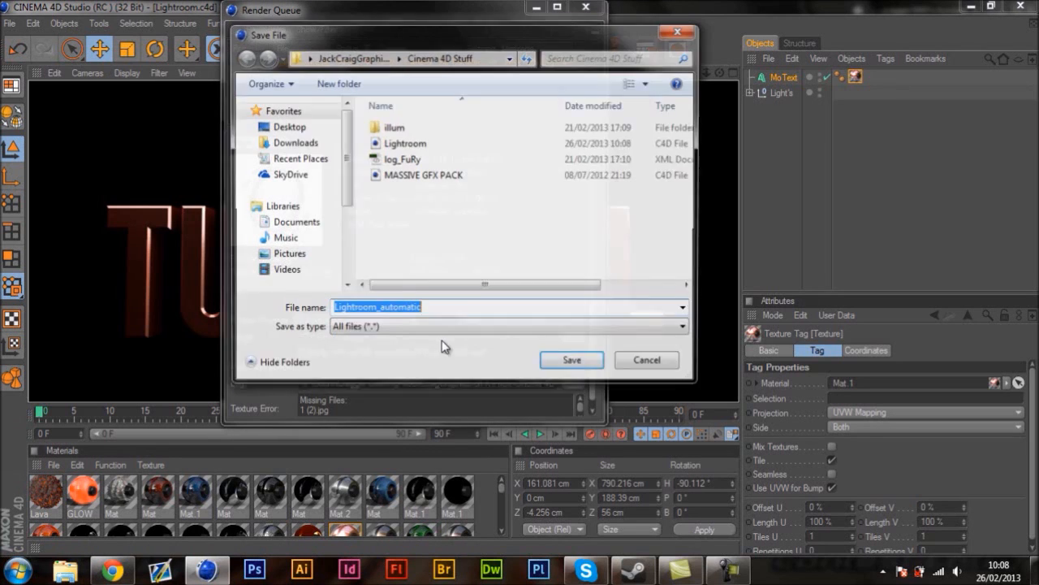
left_click(283, 130)
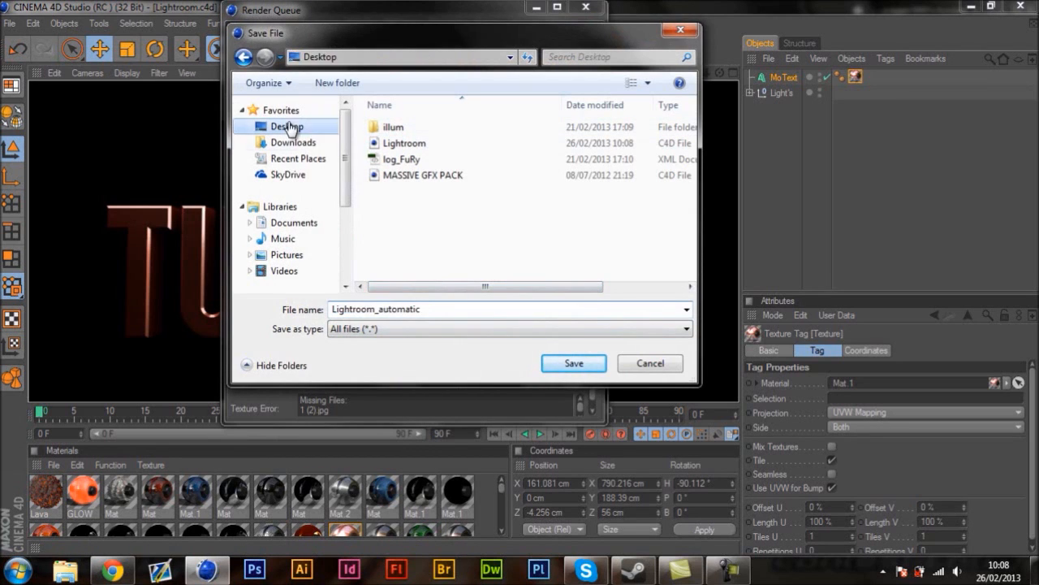
double_click(443, 309)
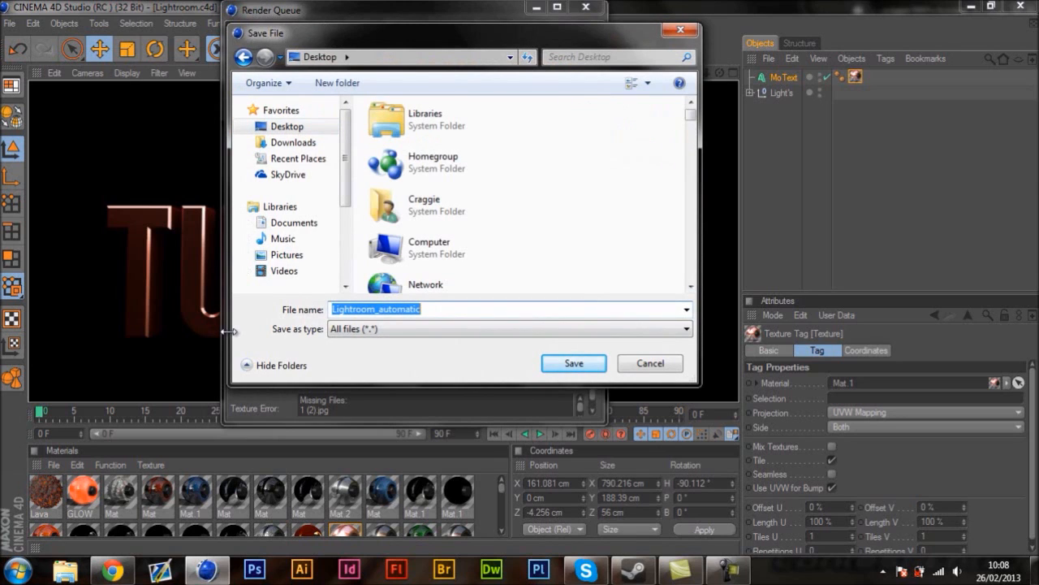
type("Tutorial")
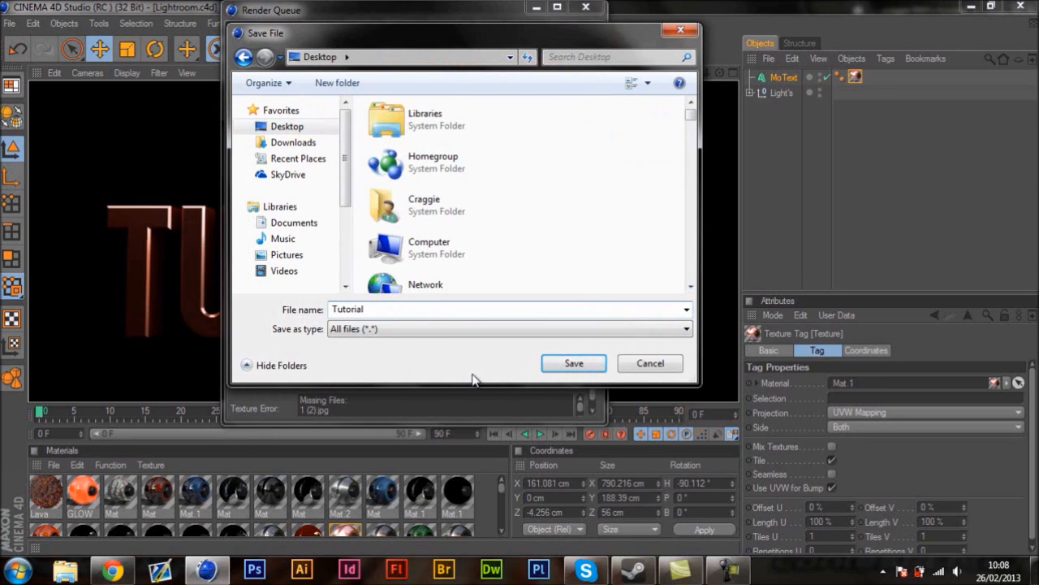
left_click(573, 363)
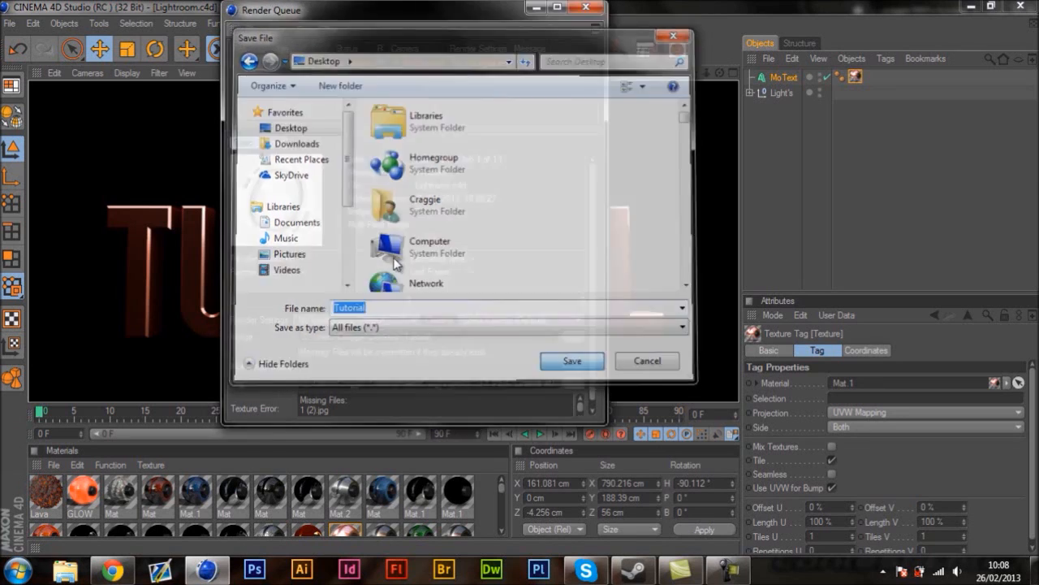
Step: Render the queued Lightroom.c4d job and close the render queue when it finishes
right_click(374, 61)
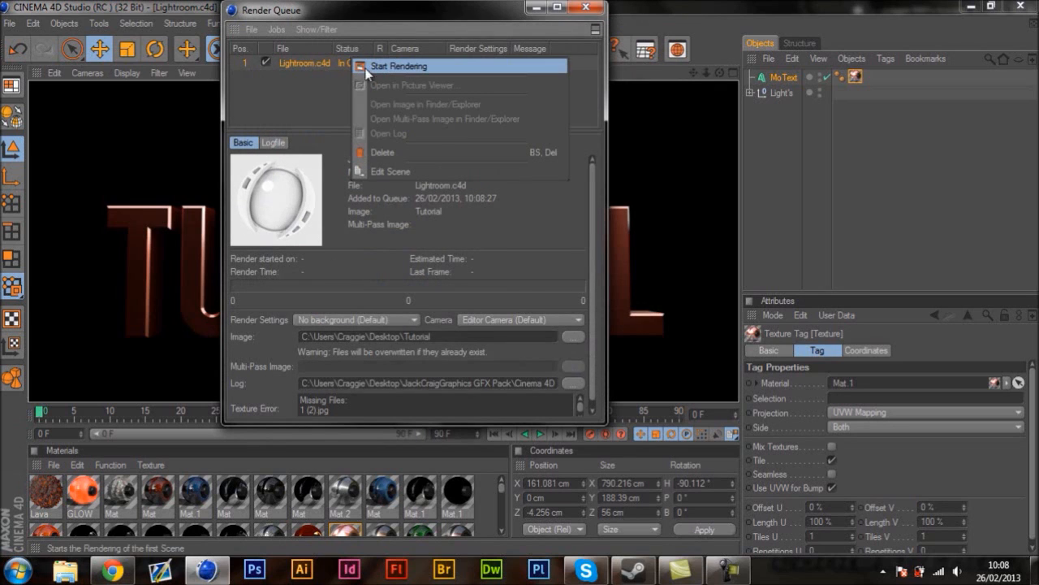
left_click(371, 70)
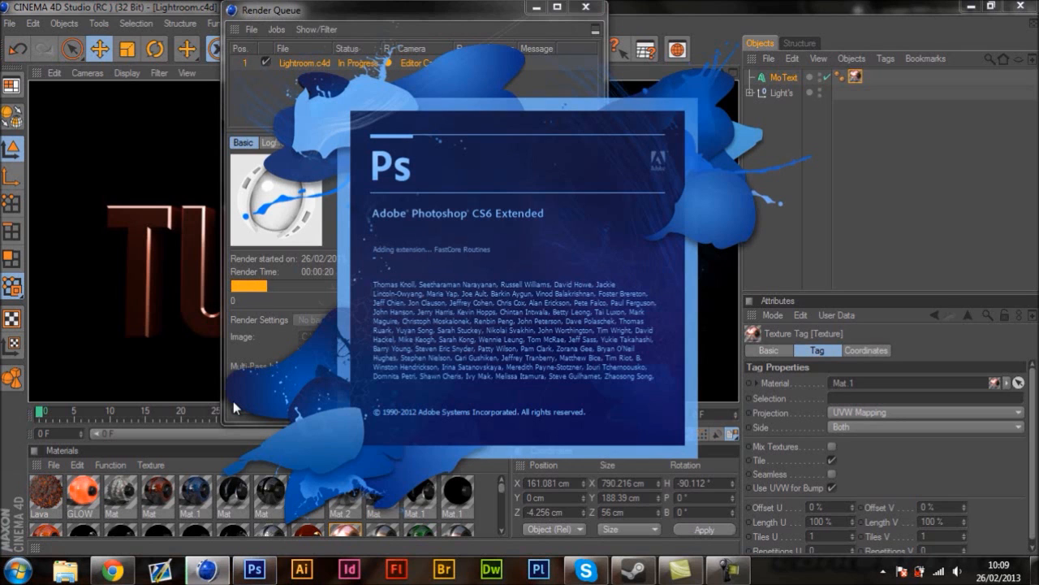
left_click(208, 571)
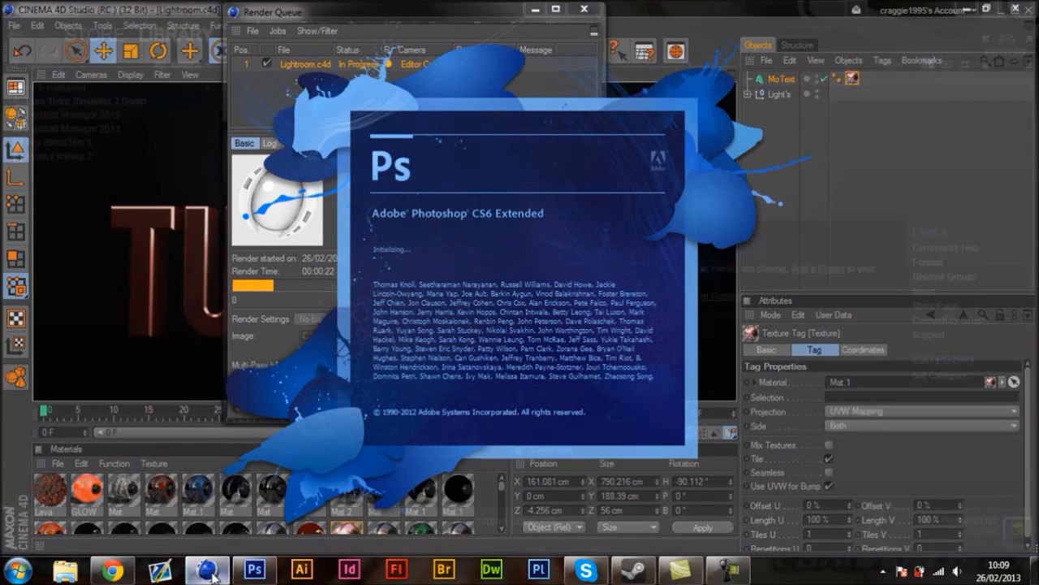
left_click(208, 571)
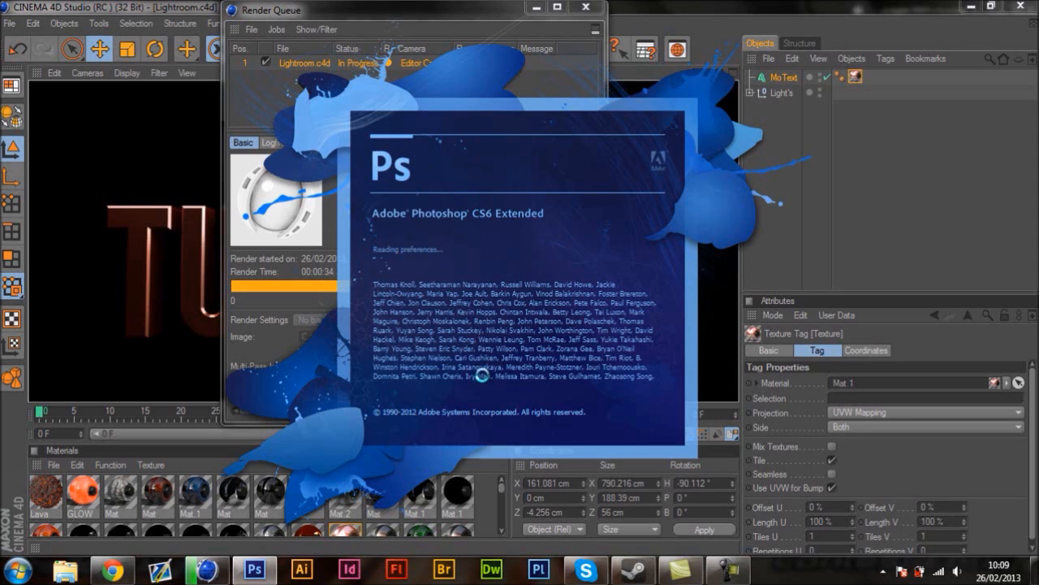
left_click(726, 571)
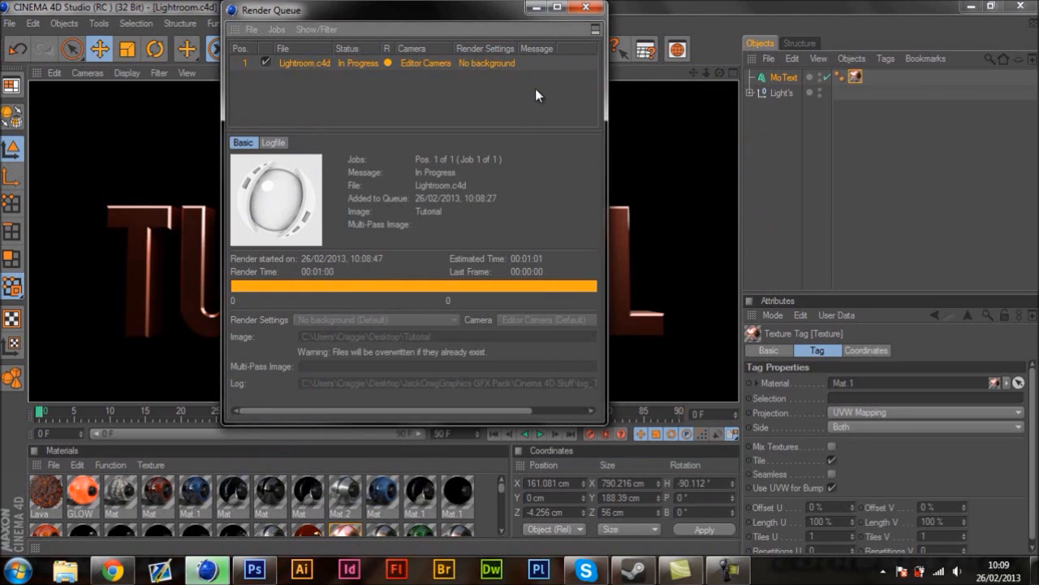
left_click(585, 8)
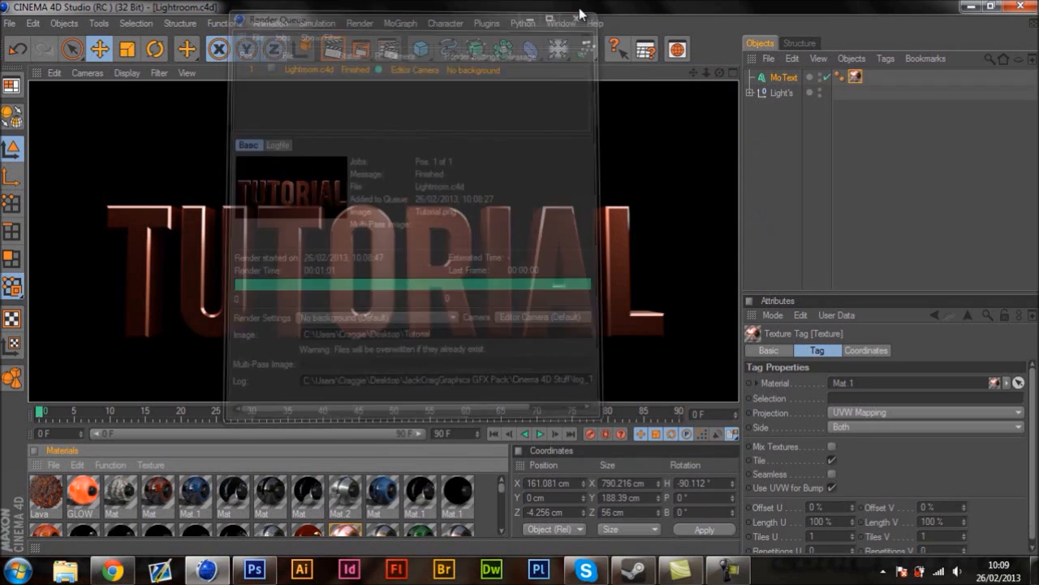
Step: Switch to Photoshop, open Tutorial.png from the Desktop and activate the Move tool
left_click(254, 571)
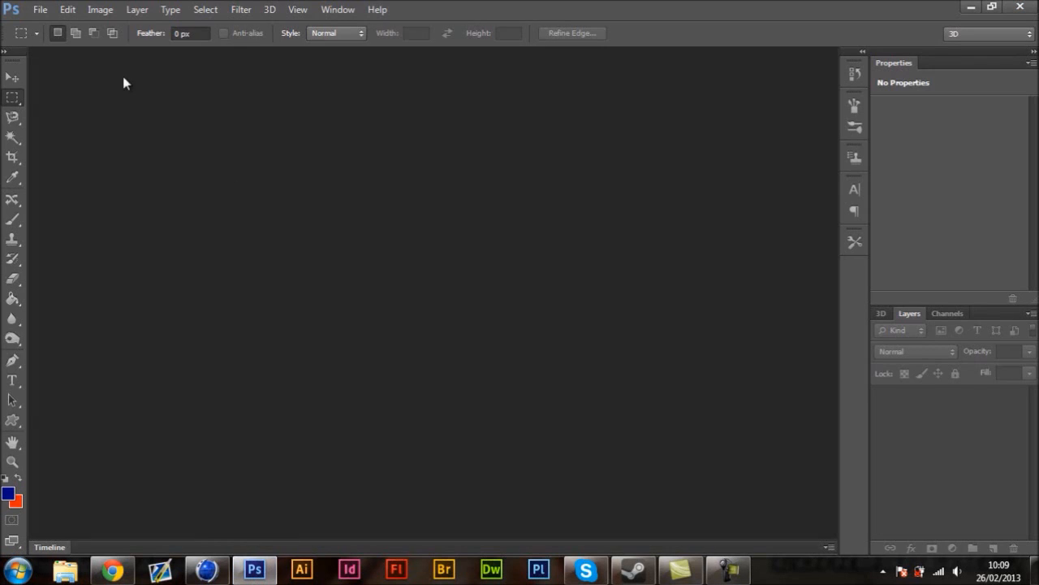
left_click(40, 9)
left_click(73, 42)
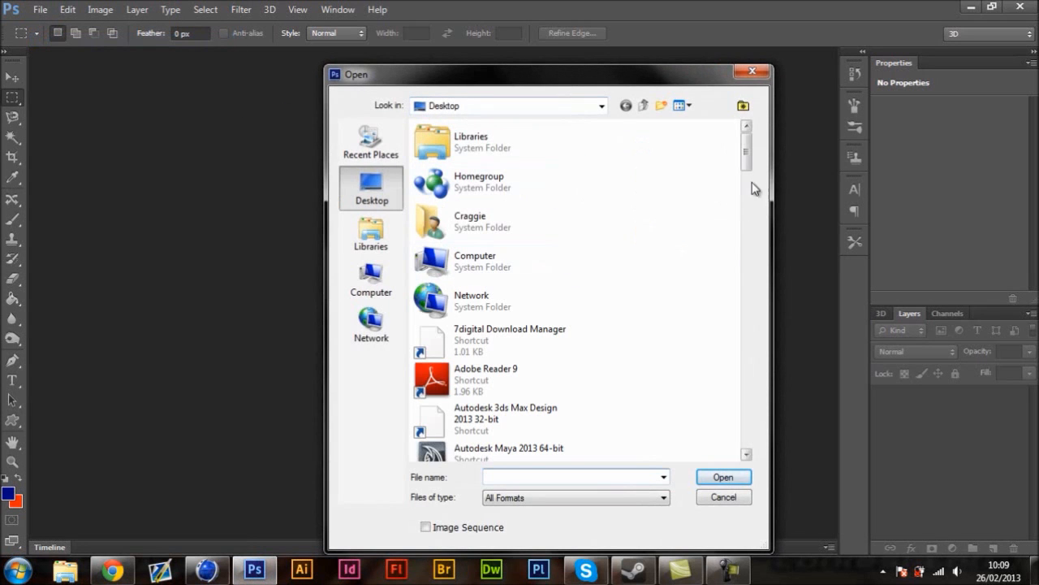
left_click_drag(747, 150, 748, 190)
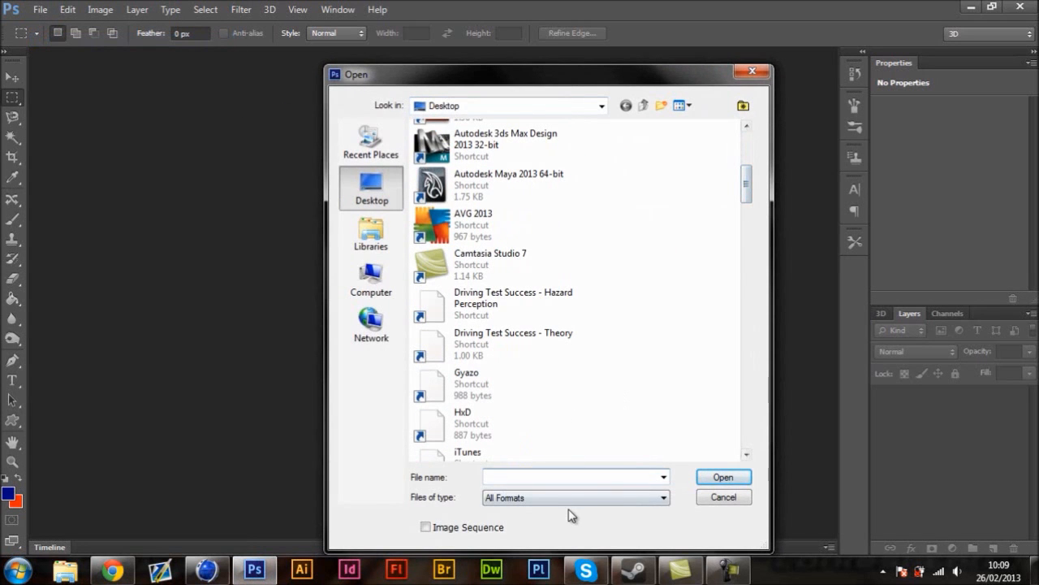
type("Tut")
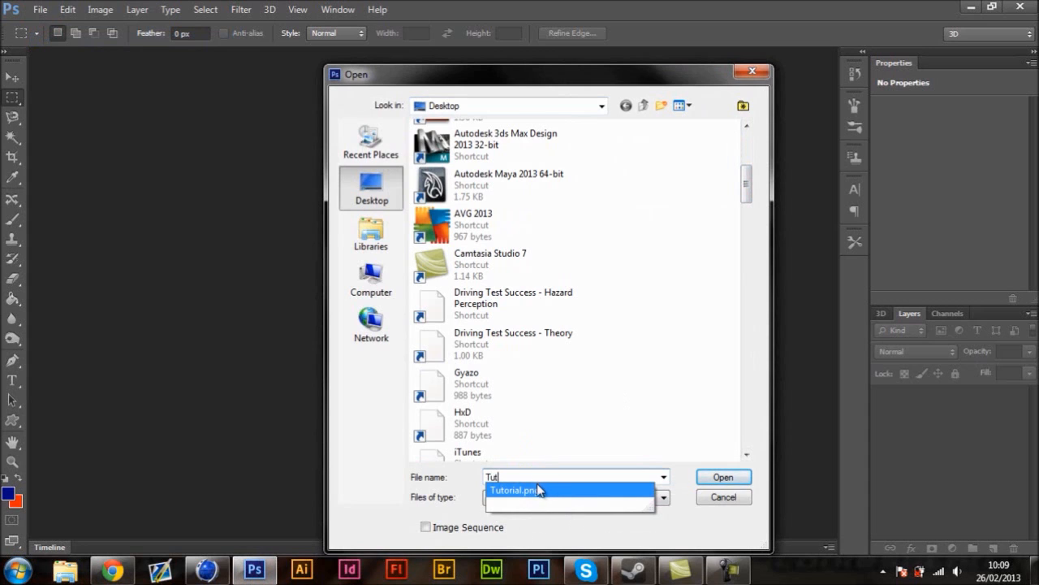
left_click(536, 488)
left_click(723, 478)
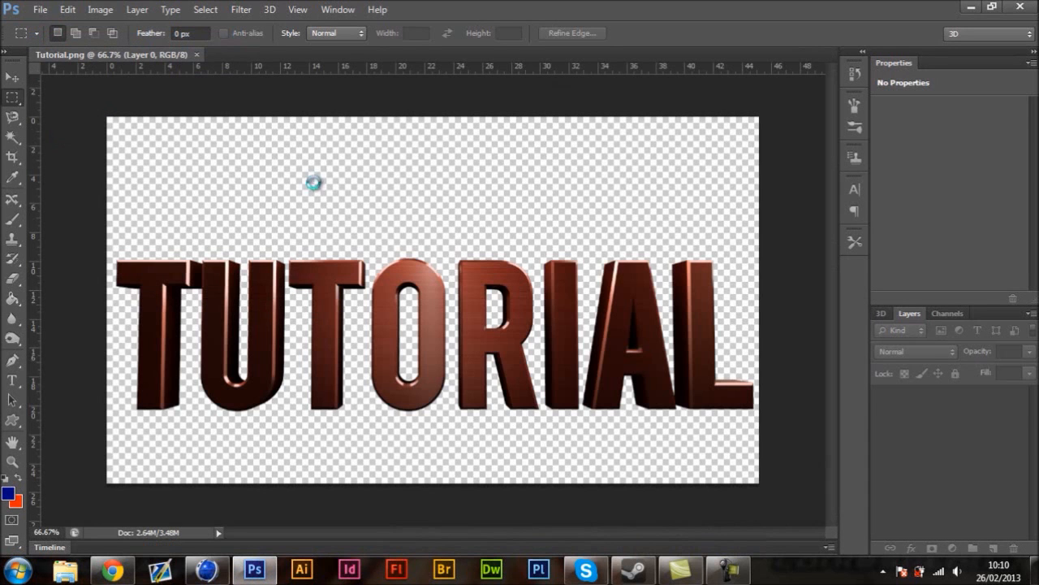
left_click(12, 76)
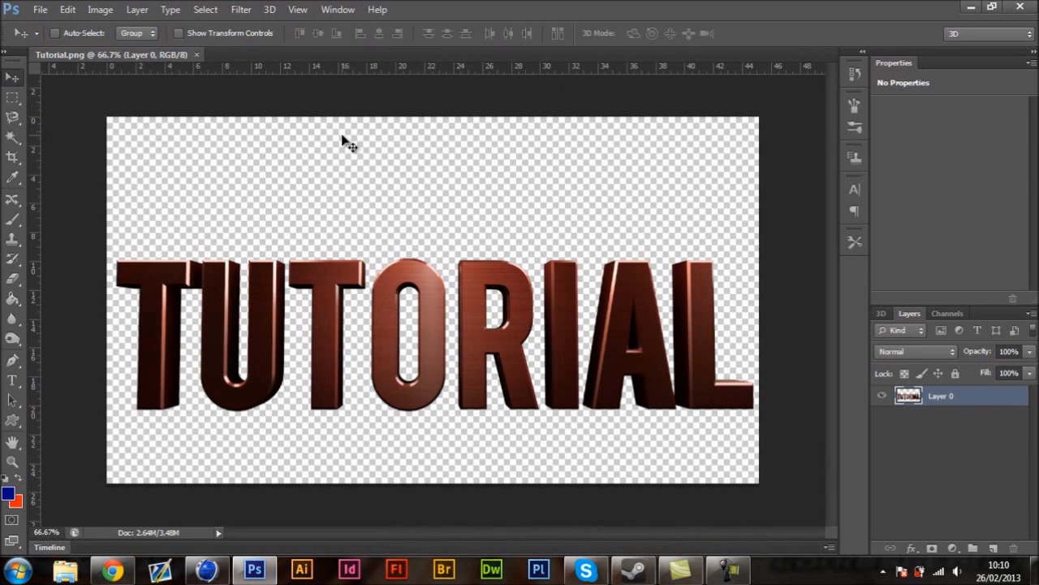
Step: Move the TUTORIAL text layer up to about the vertical centre of the canvas
left_click_drag(443, 320, 437, 274)
left_click_drag(433, 270, 433, 273)
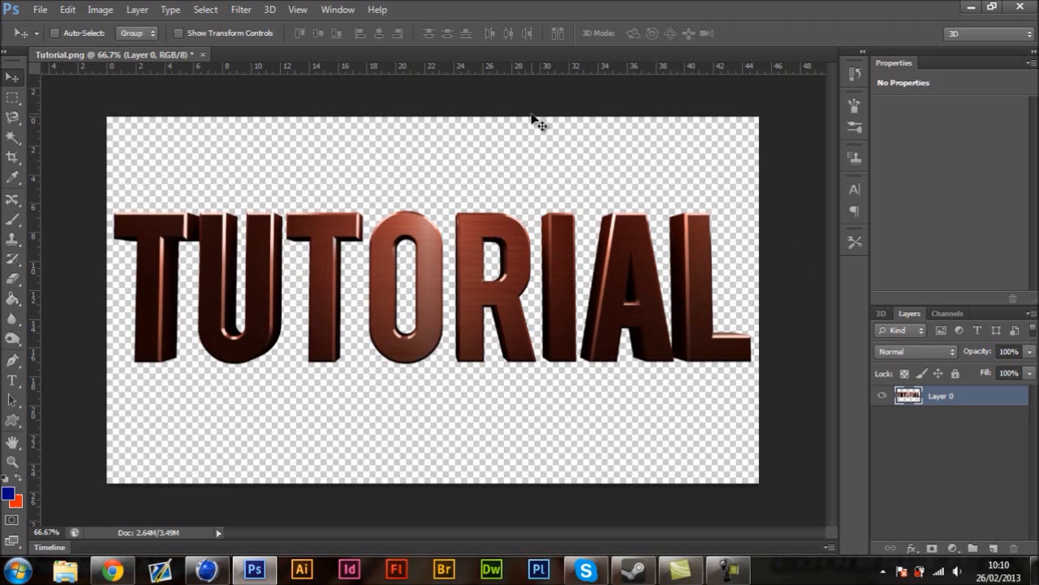
Step: Open the blue grunge texture 1 (31) from the Textures folder of the JackCraigGraphics GFX Pack on the Desktop
left_click(41, 11)
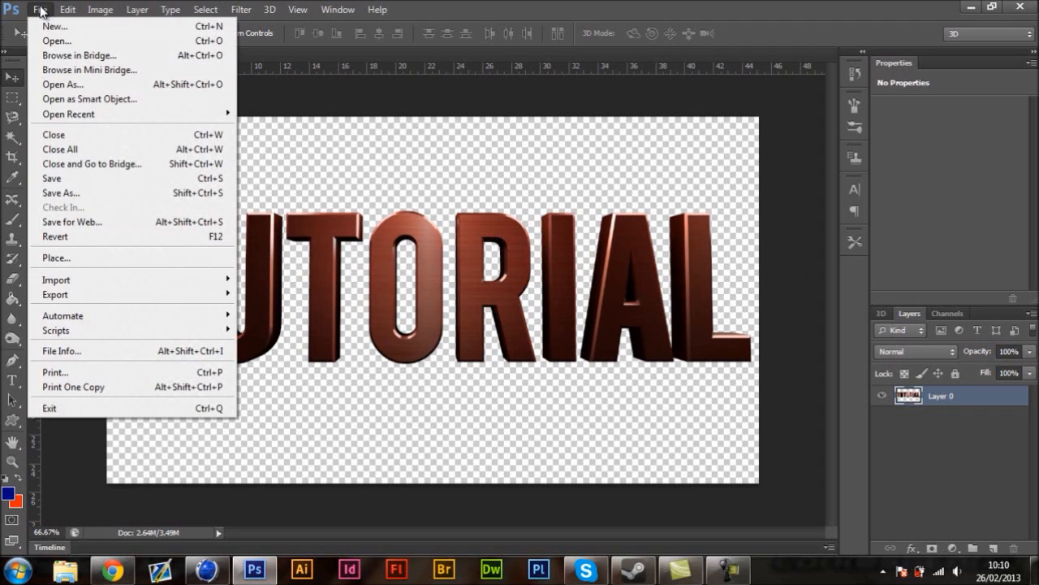
left_click(73, 36)
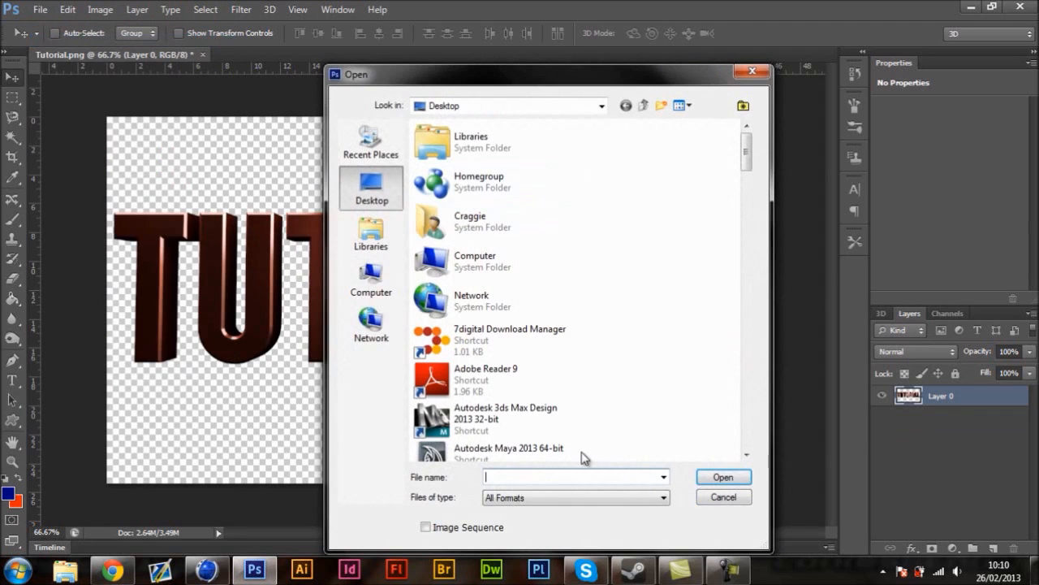
type("jack")
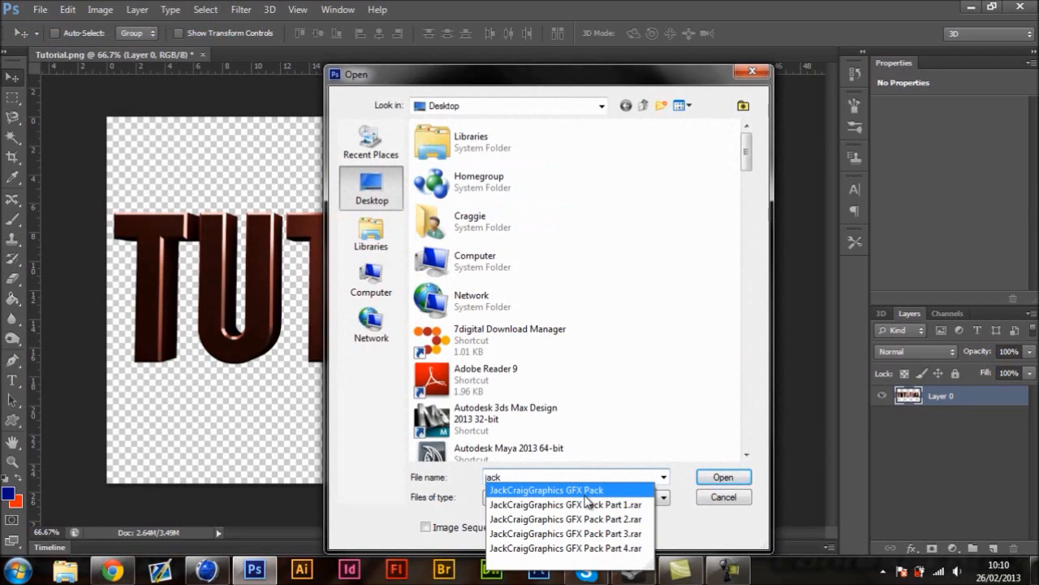
left_click(705, 479)
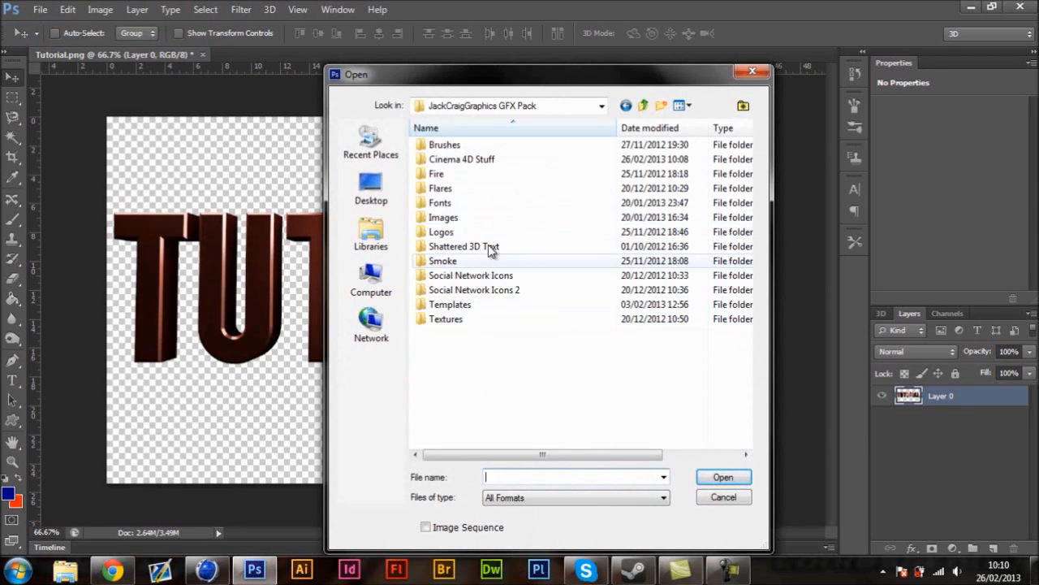
left_click(450, 324)
double_click(450, 321)
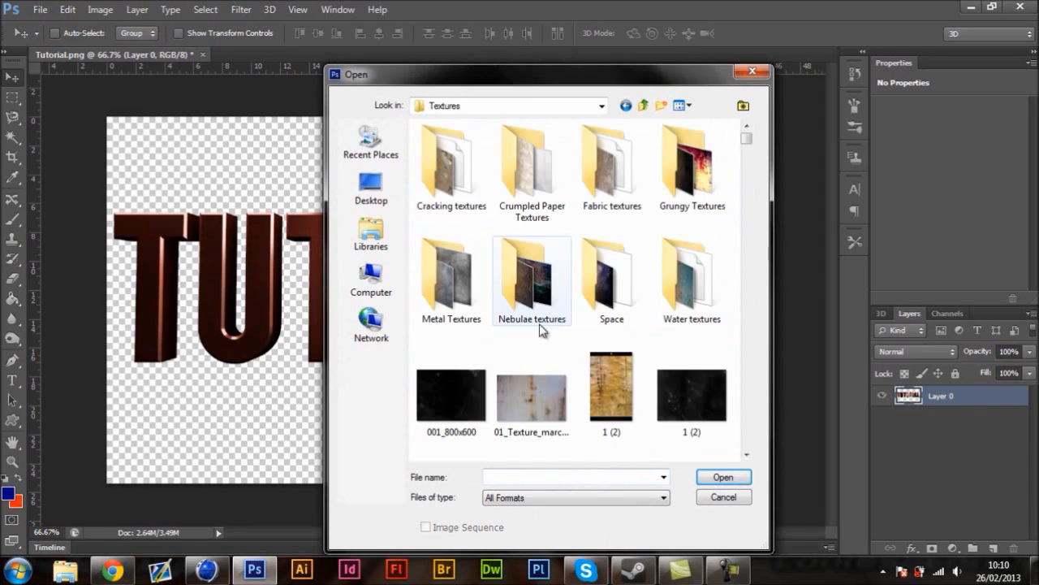
mouse_move(748, 136)
left_mouse_down()
mouse_move(747, 163)
mouse_move(747, 152)
left_mouse_up()
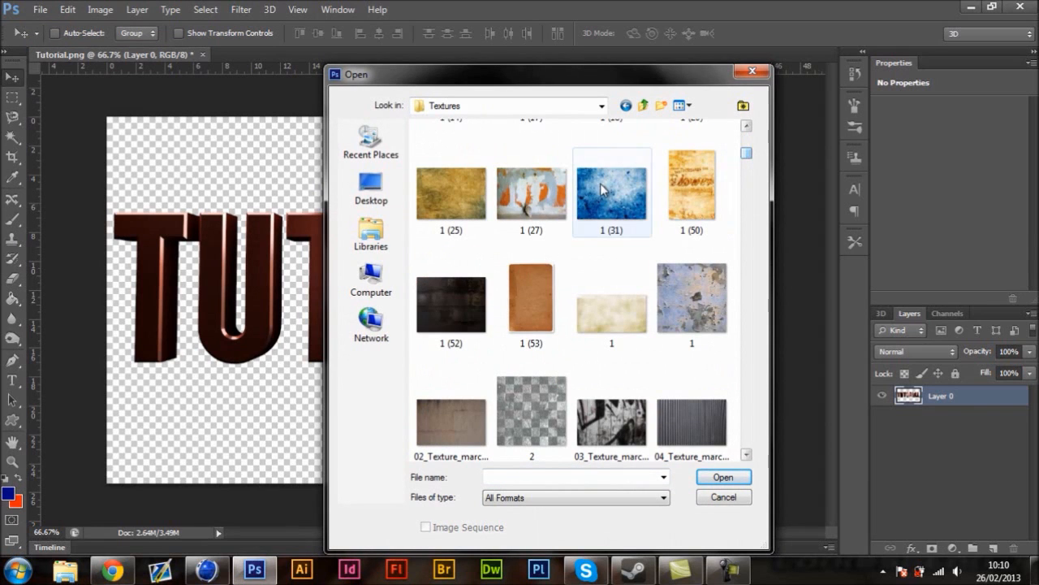
left_click(613, 192)
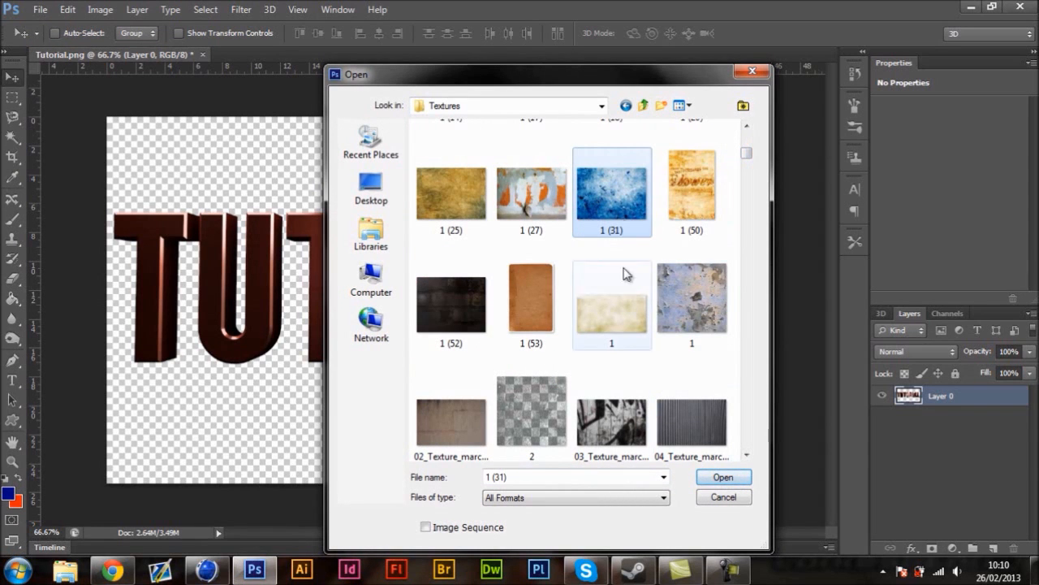
left_click(719, 477)
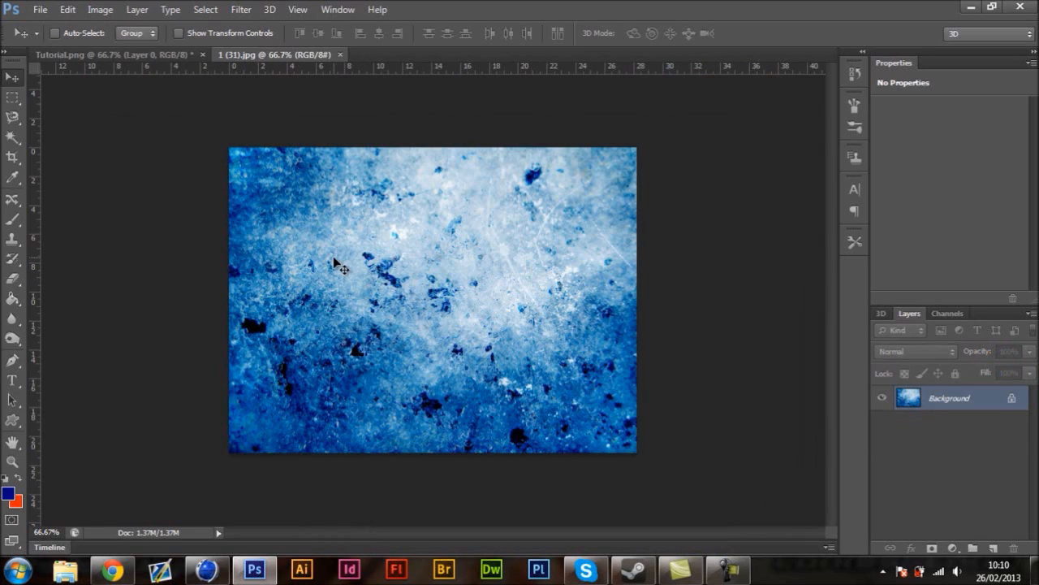
Step: Copy the blue texture into Tutorial.png above the text and stretch it to 44.20 cm wide so it covers all the letters
left_click_drag(334, 259, 375, 288)
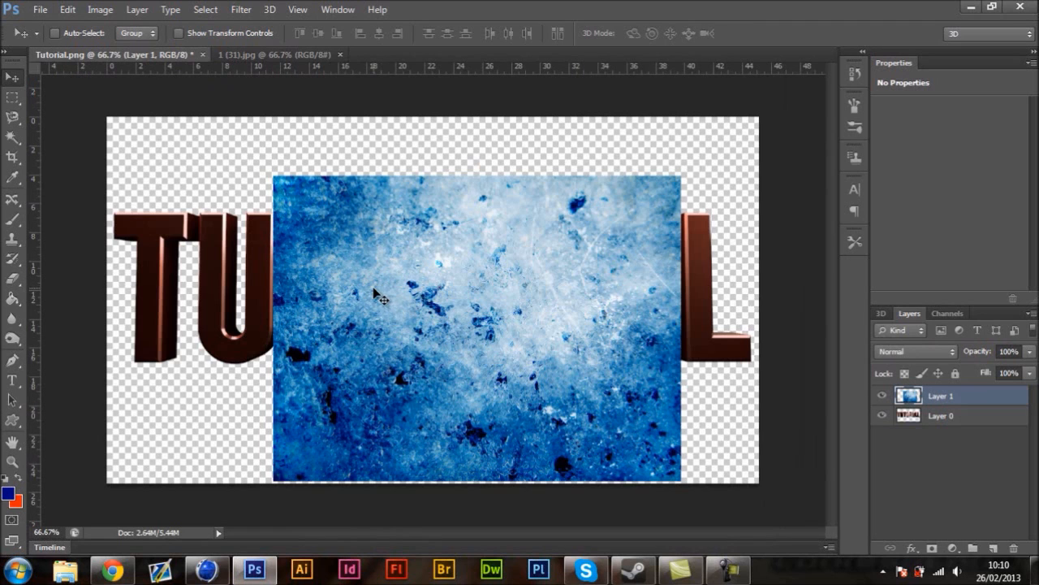
key("ctrl+t")
left_click_drag(269, 327, 114, 328)
left_click_drag(719, 329, 754, 328)
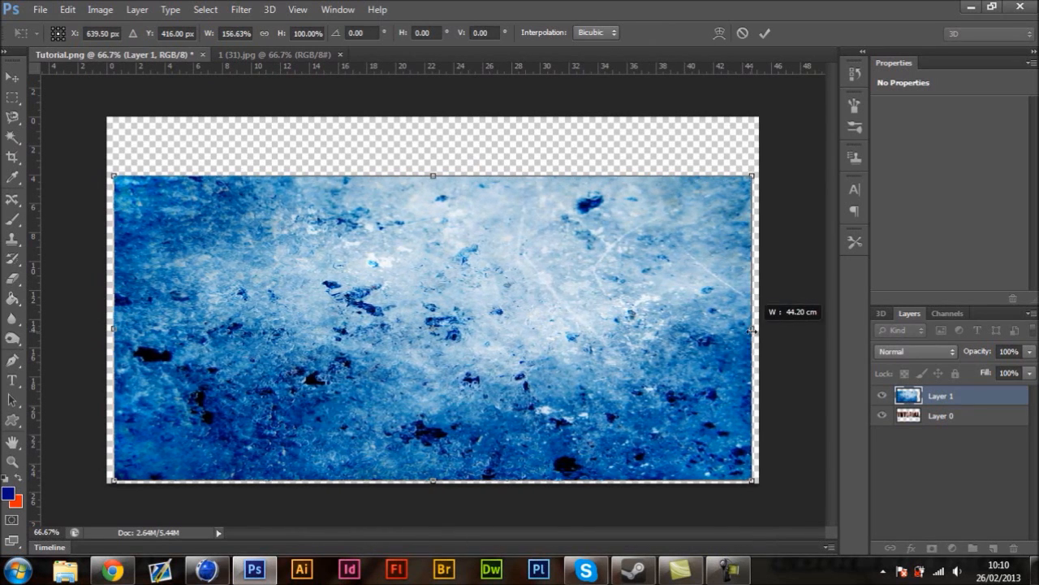
key("Return")
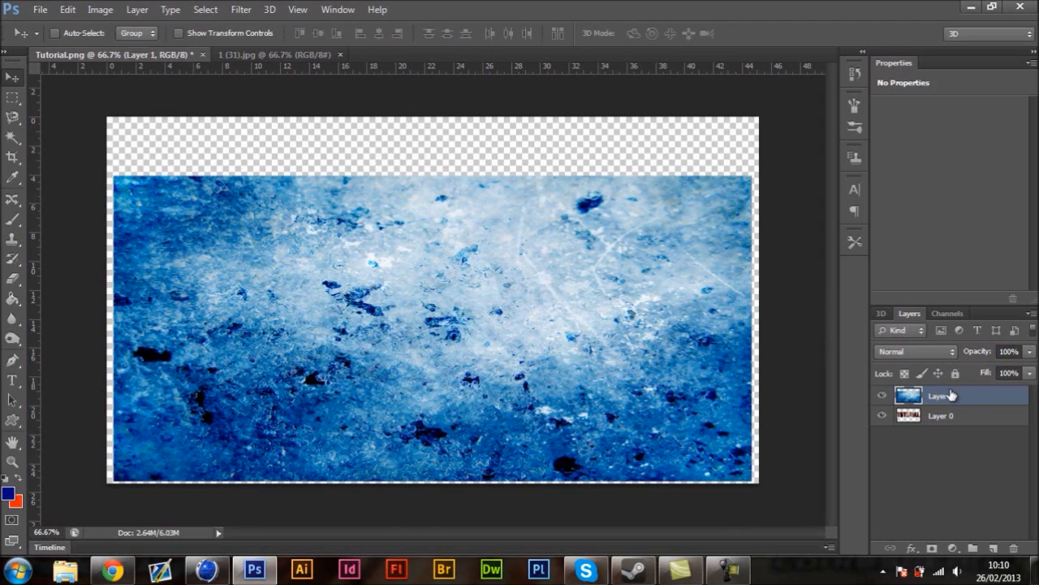
Step: Clip the blue texture layer to the text layer and set its blend mode to Overlay
right_click(952, 396)
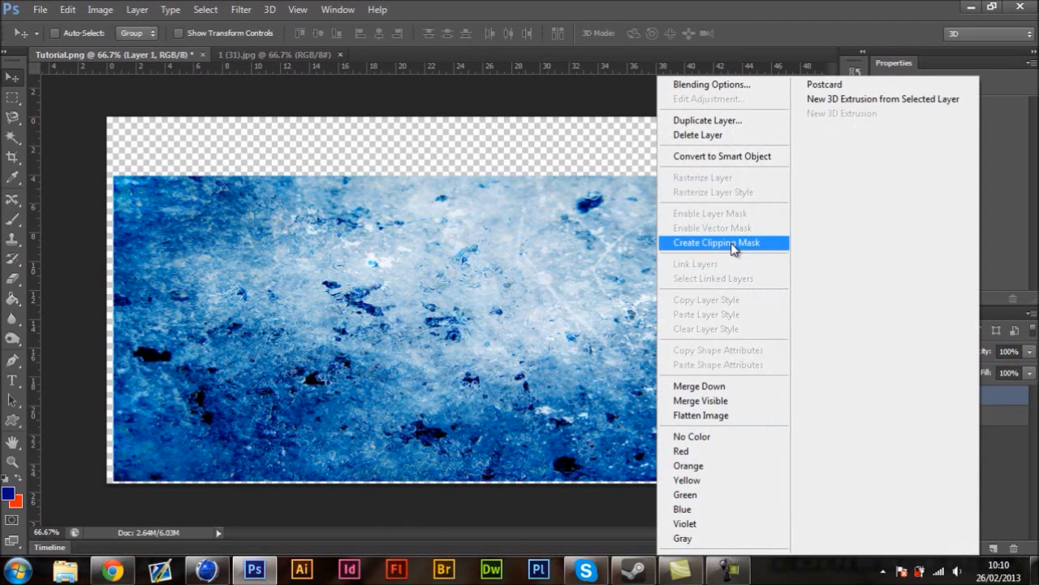
left_click(733, 243)
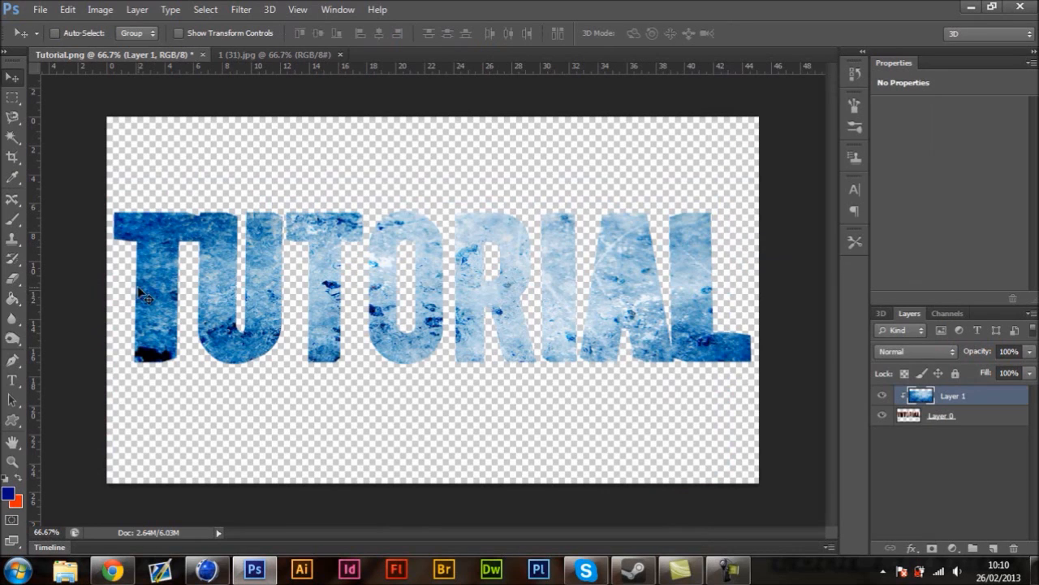
left_click(942, 354)
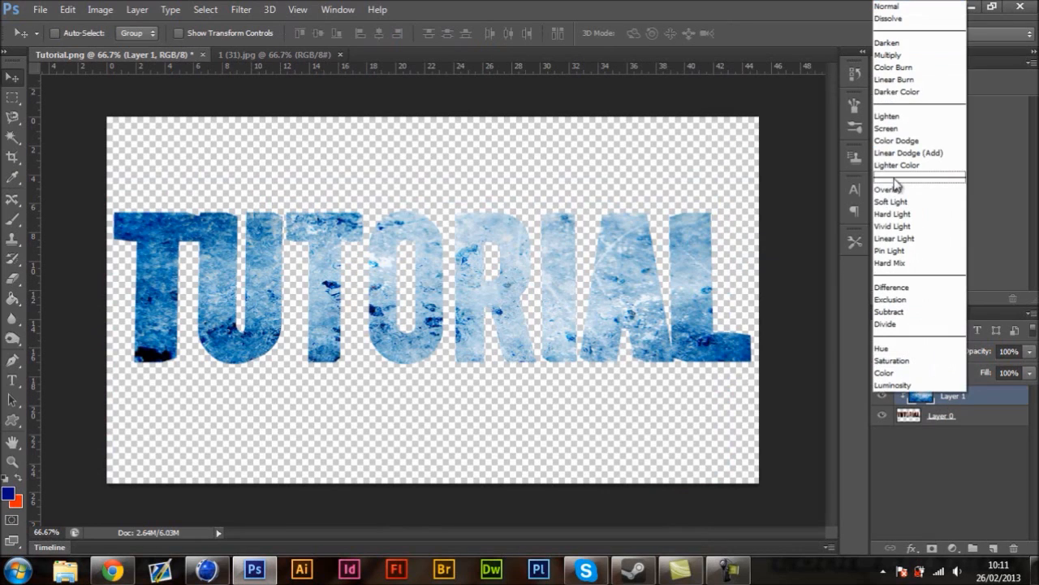
left_click(888, 189)
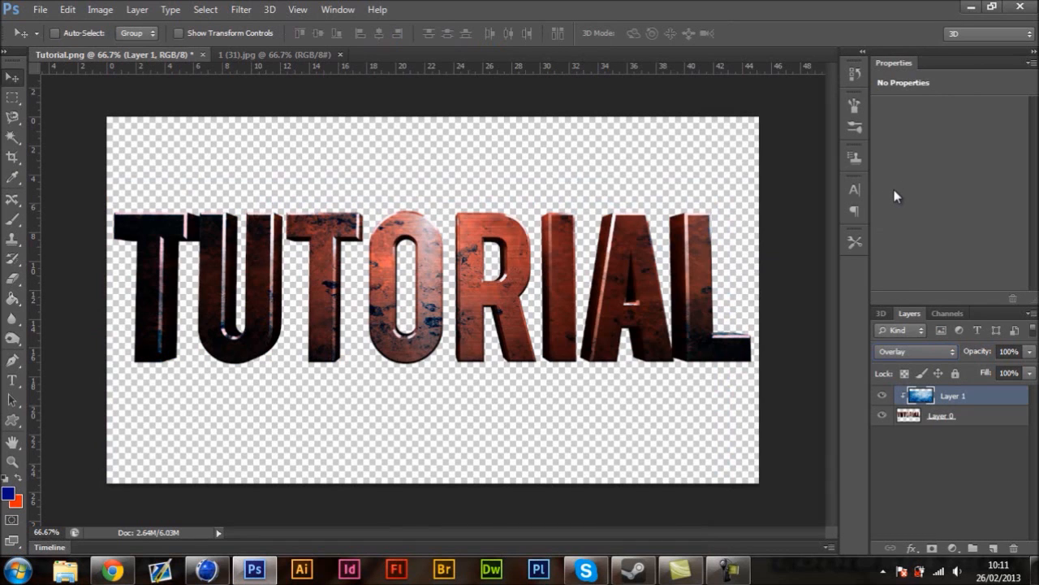
Step: Try the other blend modes on the clipped texture layer, ending back on Overlay
key("Up")
key("Up")
key("Up")
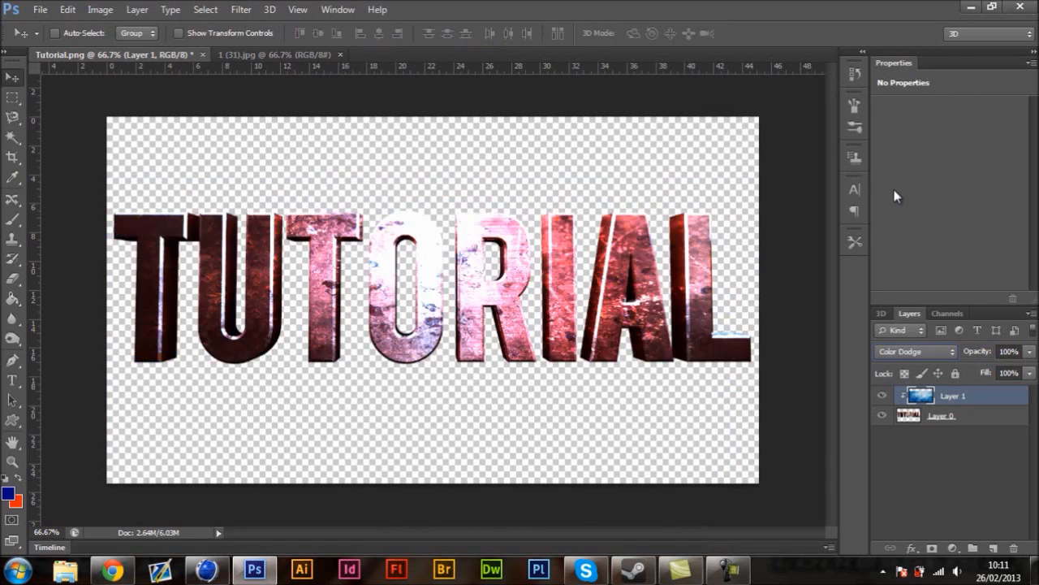
key("Up")
key("Up")
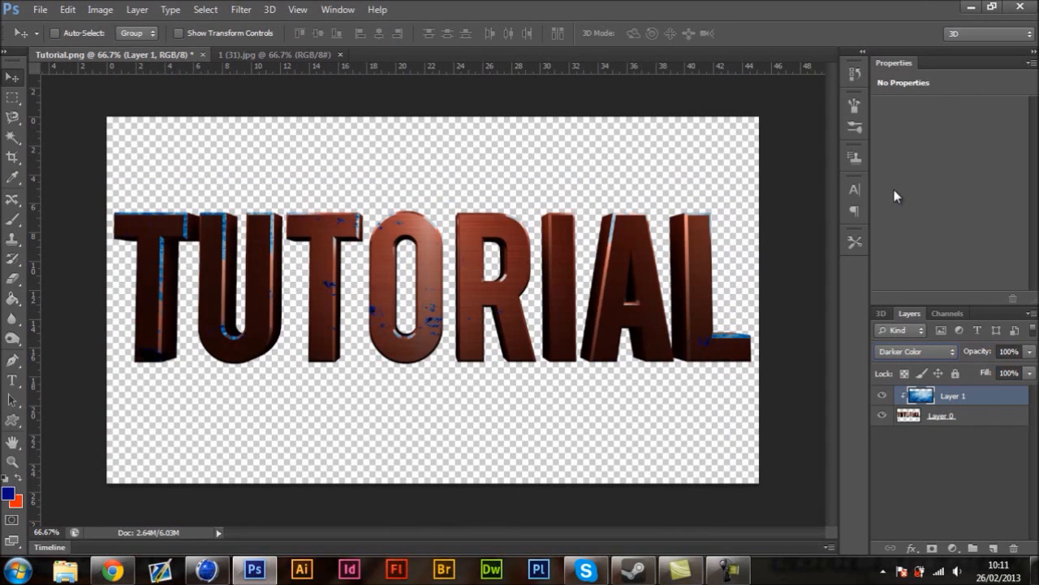
key("Up")
key("Up")
key("Down")
key("Down")
key("Down")
key("Down")
key("Down")
key("Down")
key("Down")
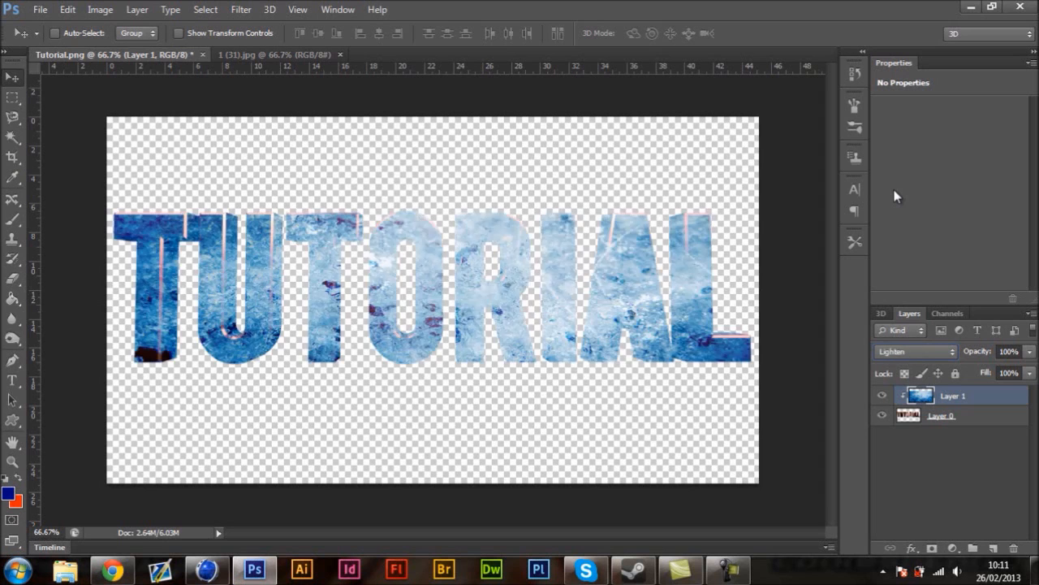
key("Down")
key("Down")
key("Down")
key("Down")
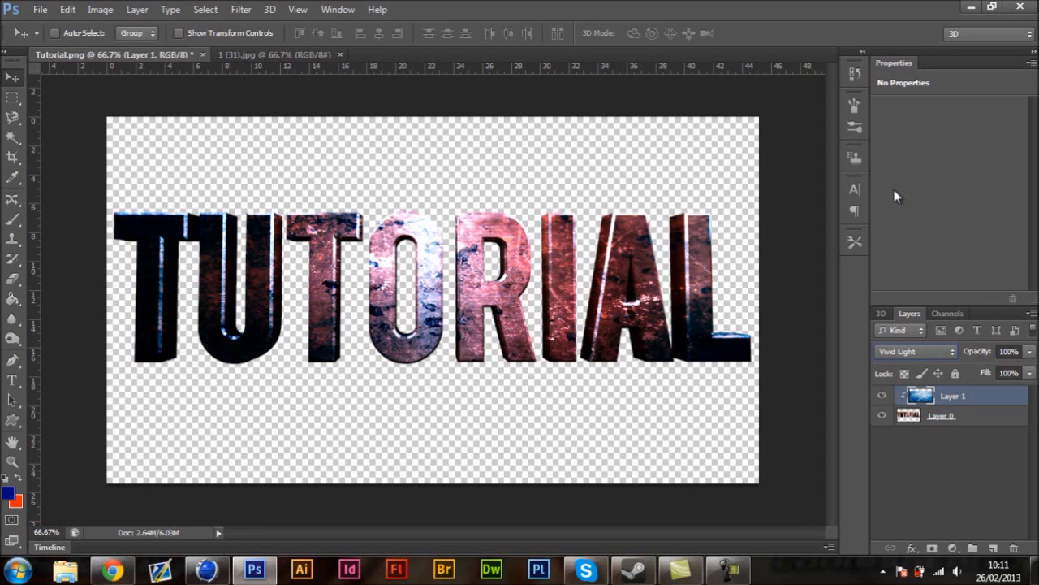
key("Down")
key("Down")
key("Down")
key("Down")
key("Down")
key("Down")
key("Down")
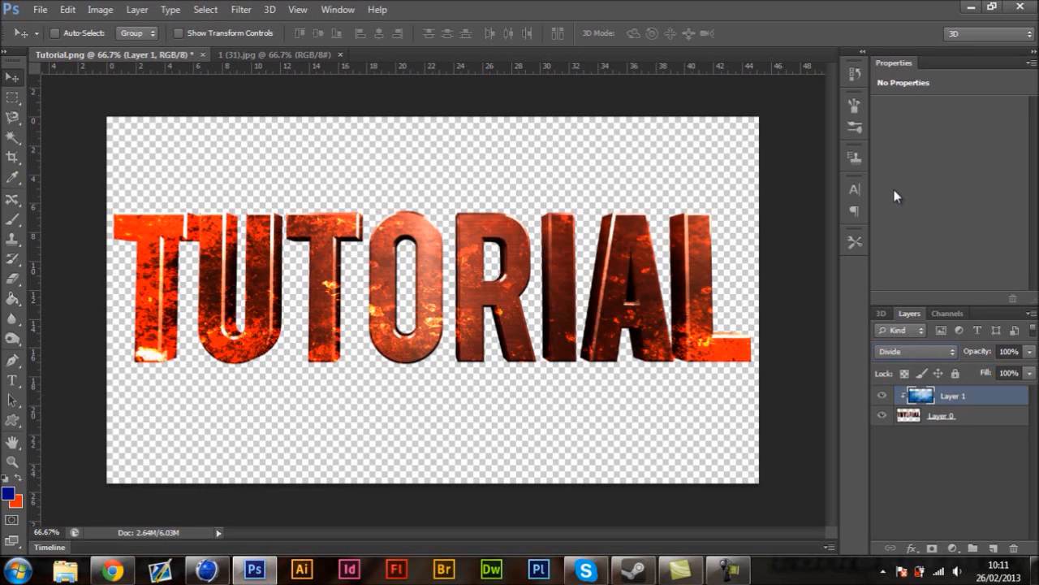
key("Down")
key("Up")
key("Up")
key("Up")
key("Up")
key("Up")
key("Up")
key("Up")
key("Up")
key("Up")
key("Up")
key("Up")
key("Up")
key("Up")
key("Up")
key("Up")
key("Up")
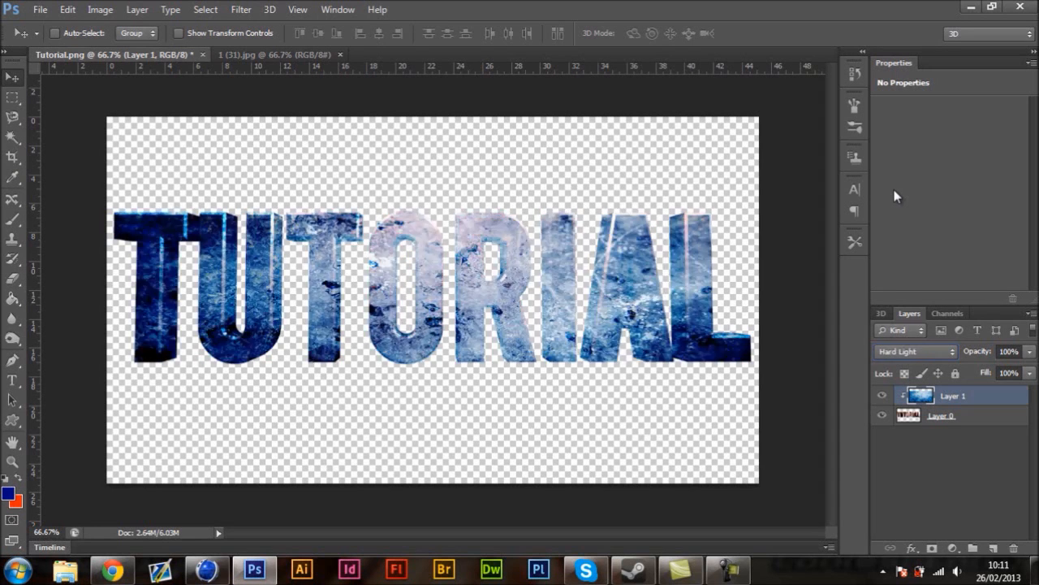
key("Up")
key("Up")
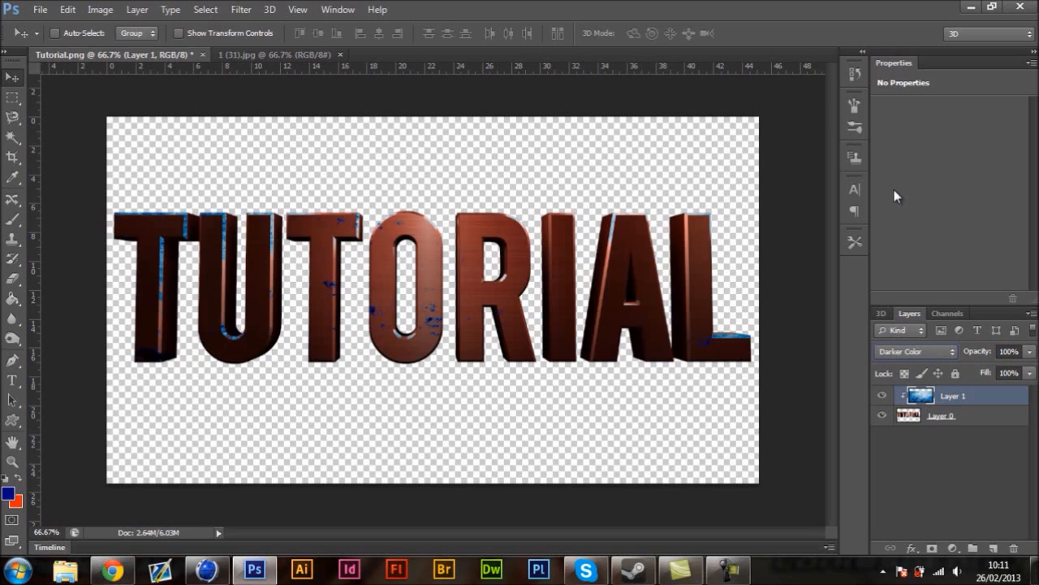
key("Down")
key("Down")
key("Down")
key("Down")
key("Down")
key("Down")
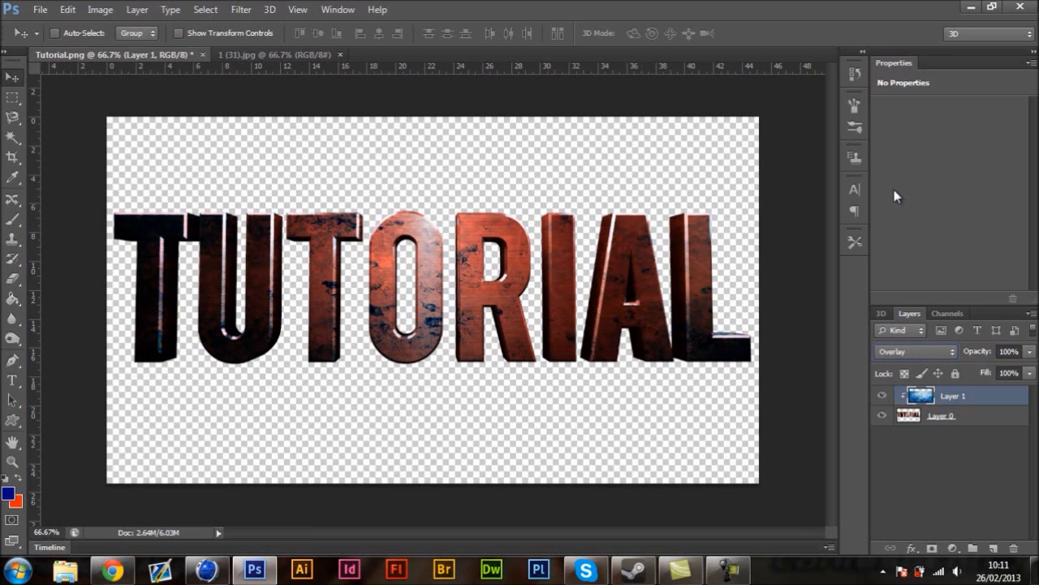
Step: Merge the clipped texture down into the text layer and place a copy of the text across the middle of 1 (31).jpg
right_click(981, 394)
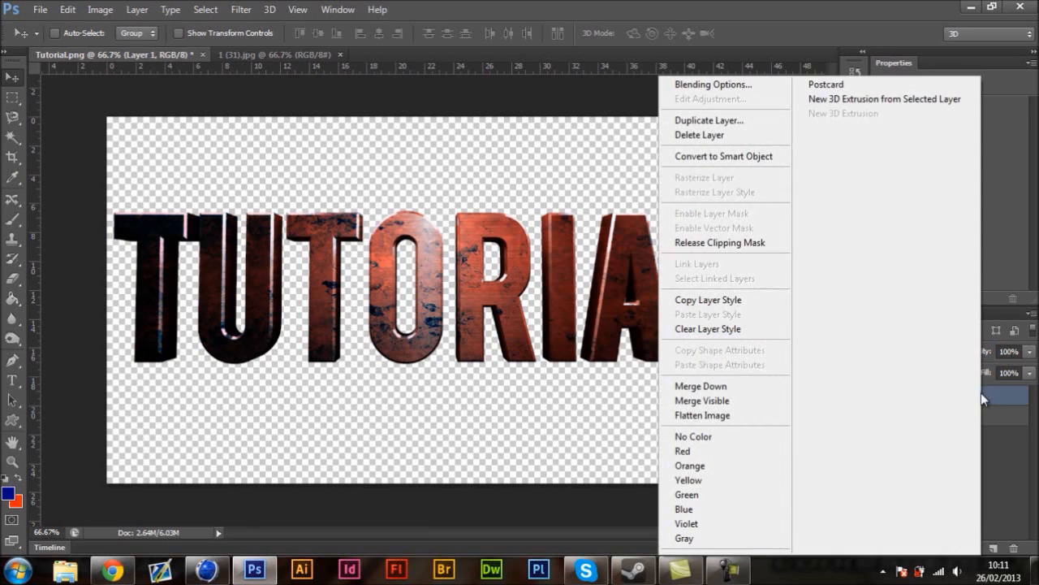
left_click(736, 385)
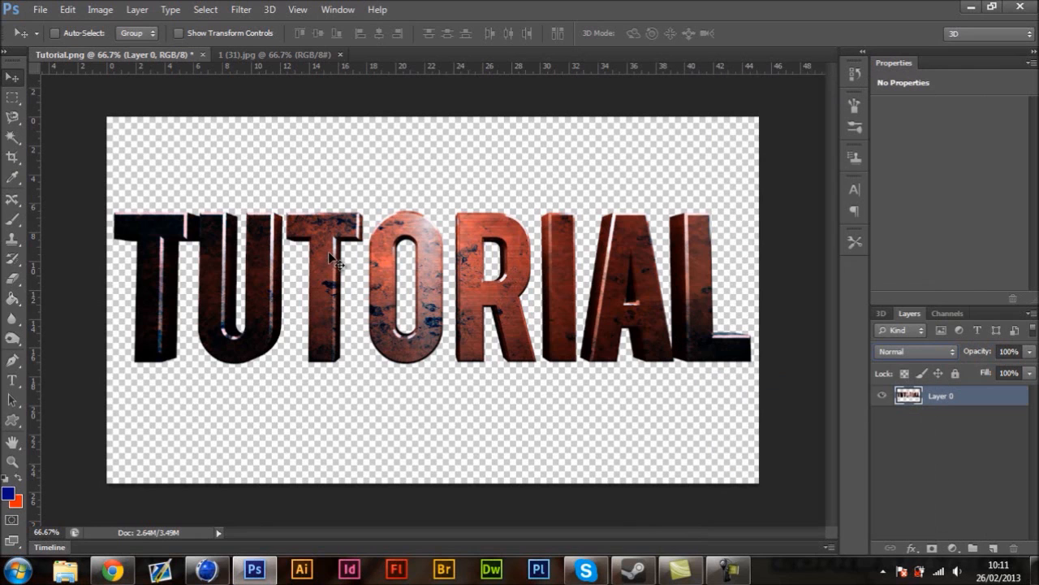
left_click_drag(339, 263, 293, 107)
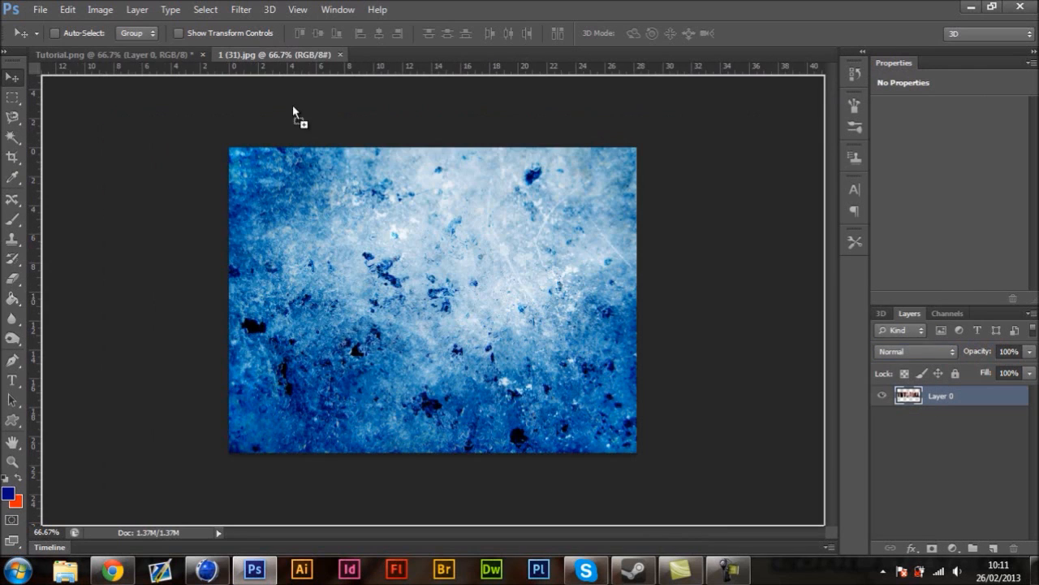
left_click_drag(346, 289, 386, 302)
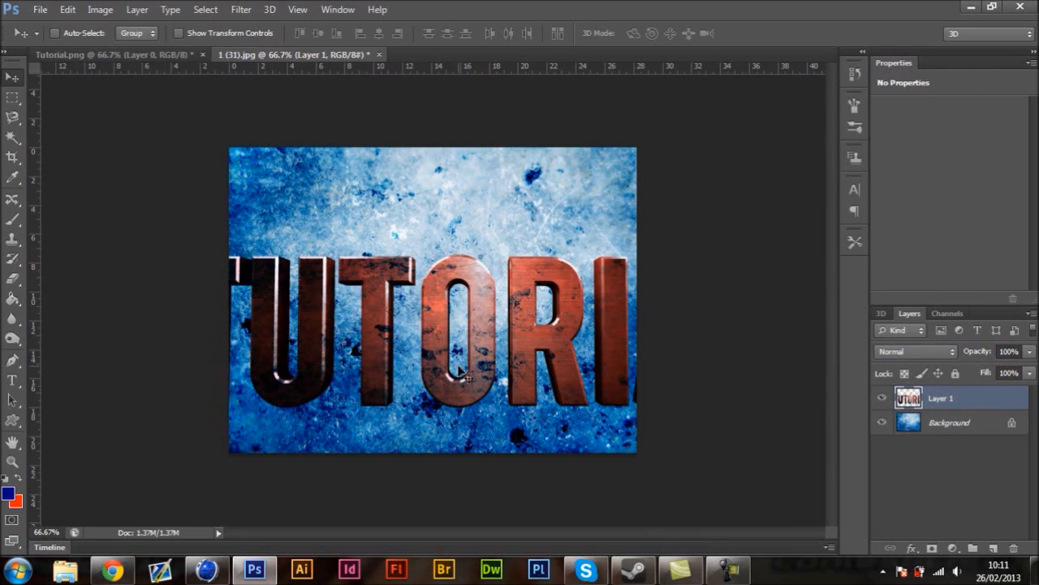
left_click_drag(478, 343, 452, 330)
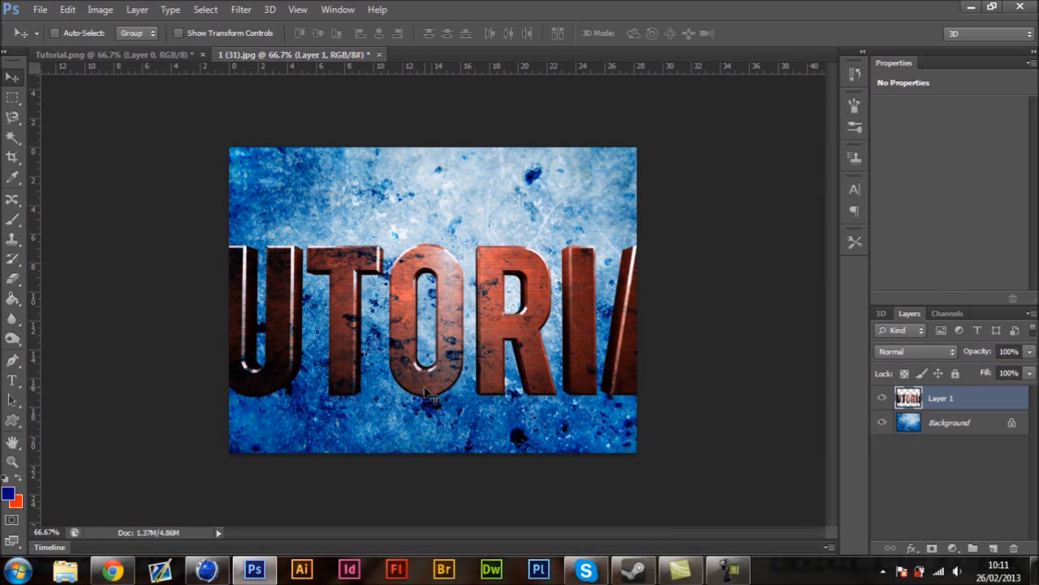
left_click_drag(437, 382, 456, 370)
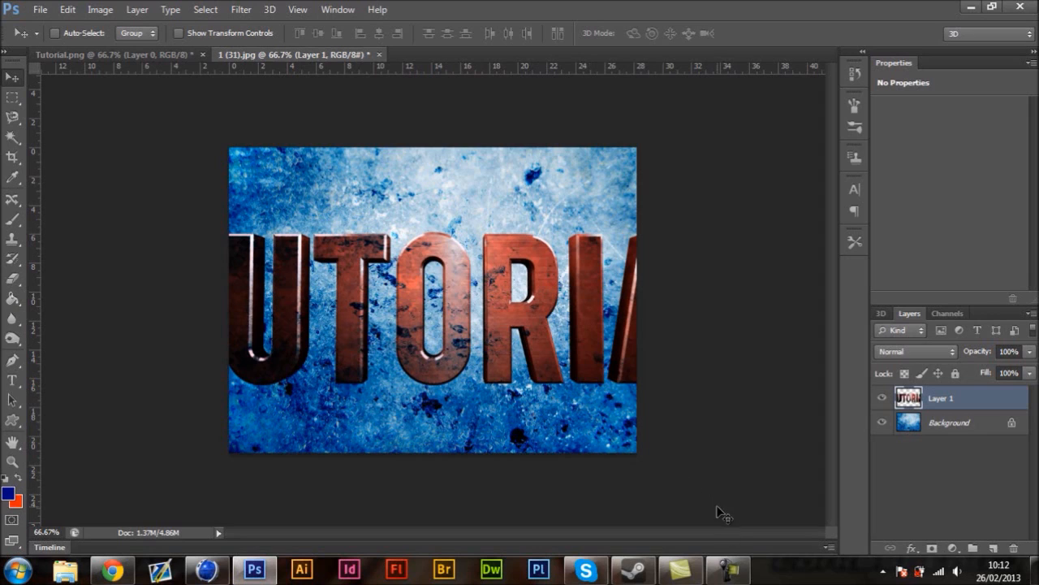
left_click(728, 570)
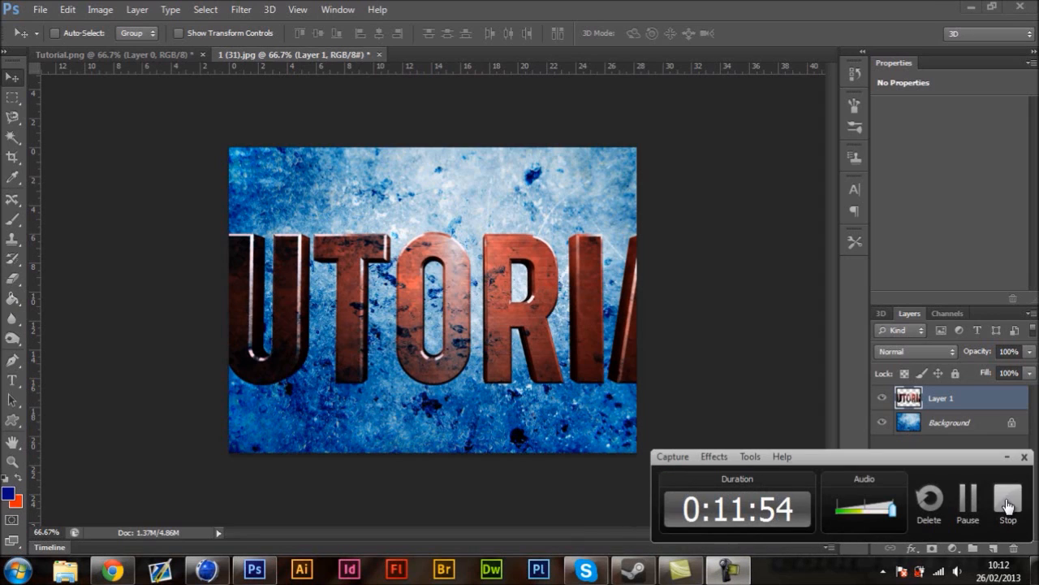